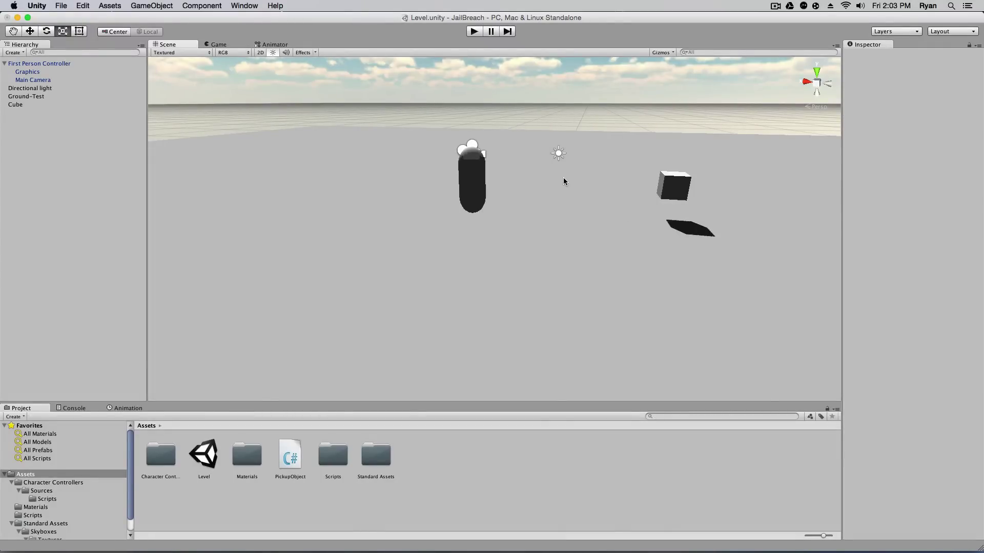
# - Switch to Garry's Mod and try out picking up, carrying and dropping the cube, as a reference for the mechanic
pyautogui.moveTo(852, 549)
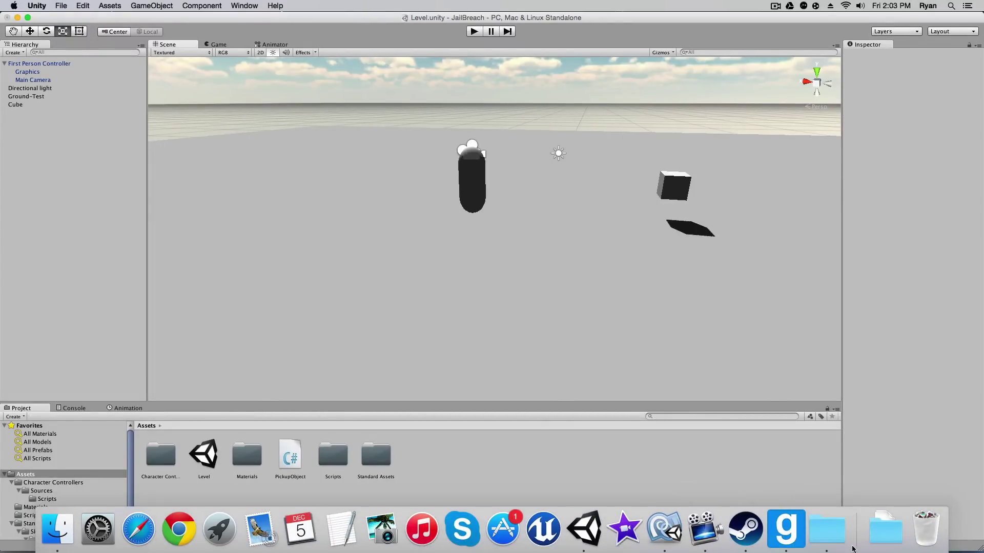
pyautogui.click(798, 542)
pyautogui.press('Escape')
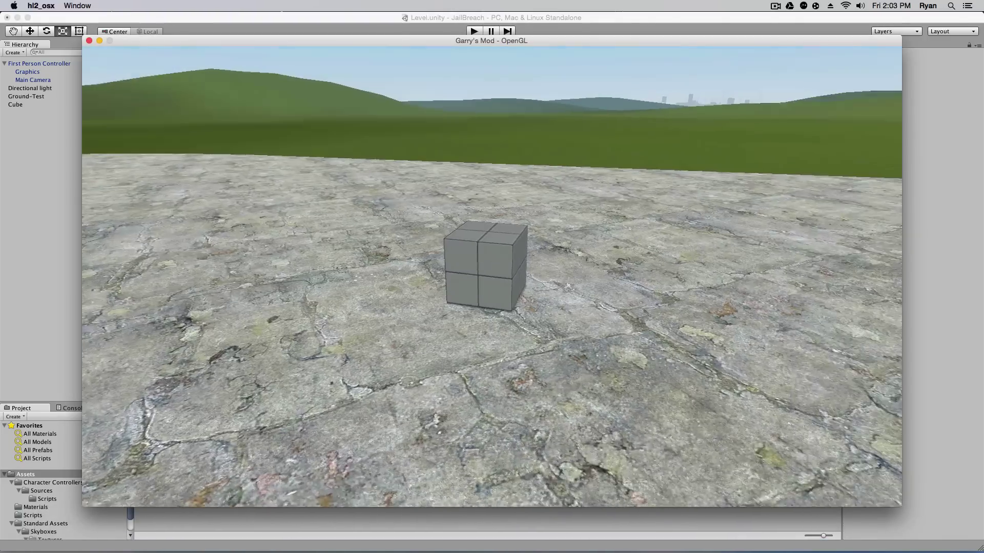
pyautogui.press('w')
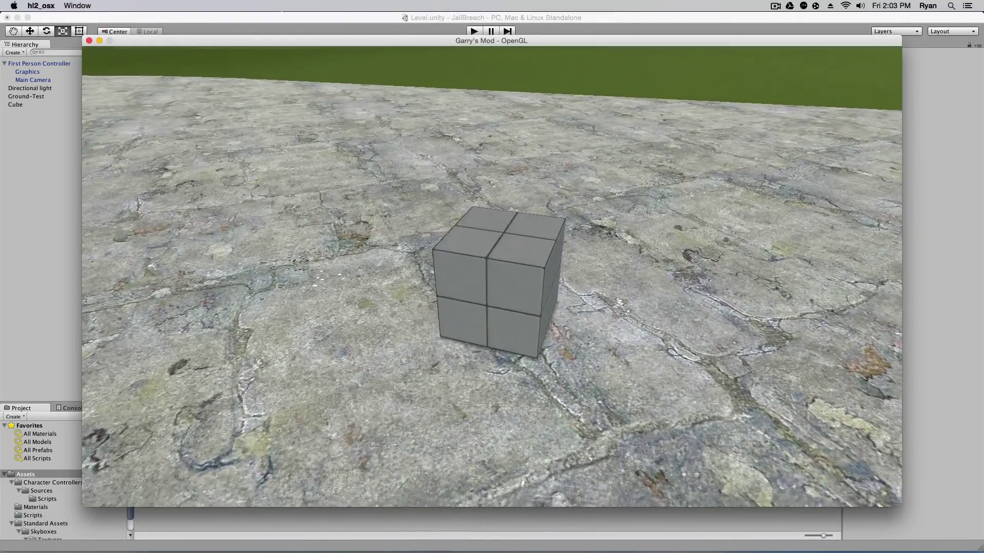
pyautogui.press('w')
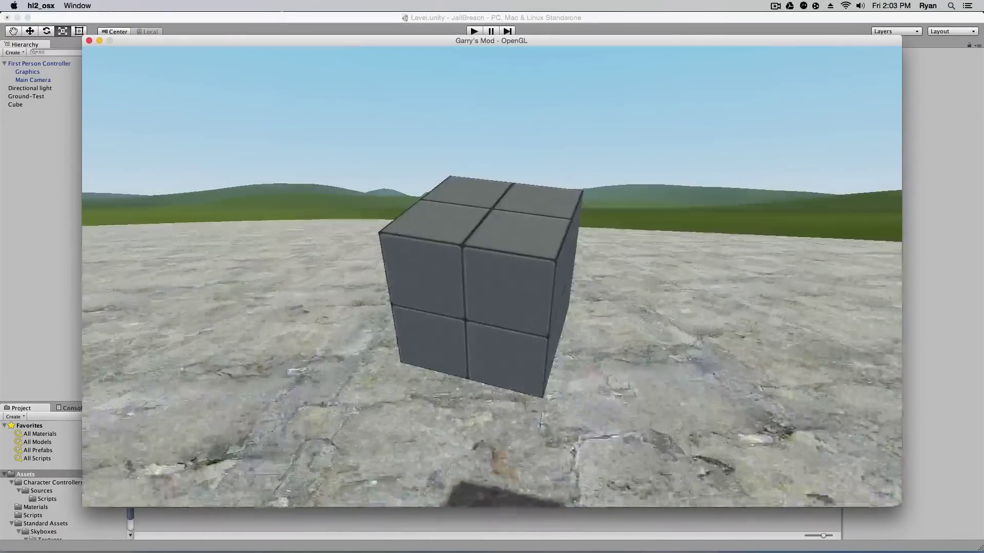
pyautogui.press('e')
pyautogui.press('a')
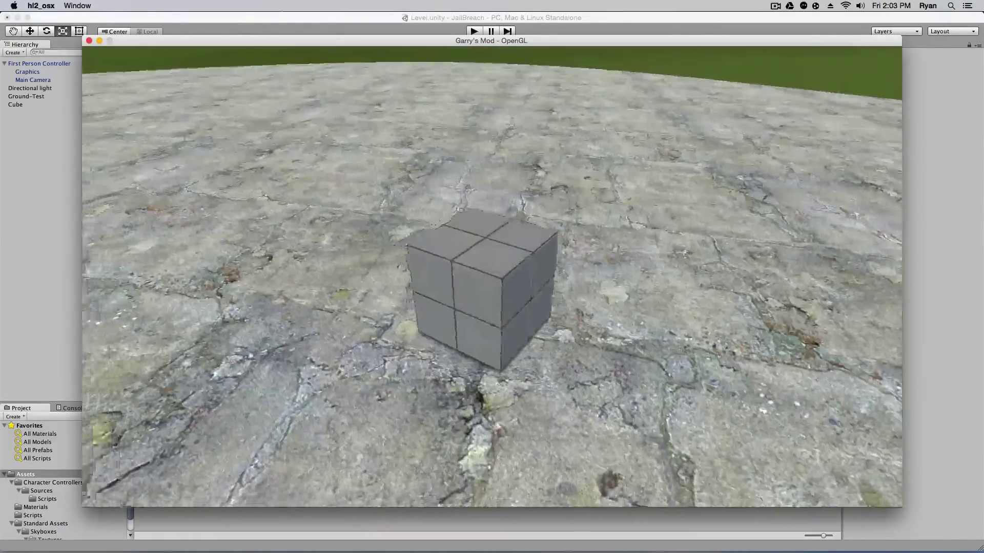
pyautogui.press('w')
pyautogui.press('e')
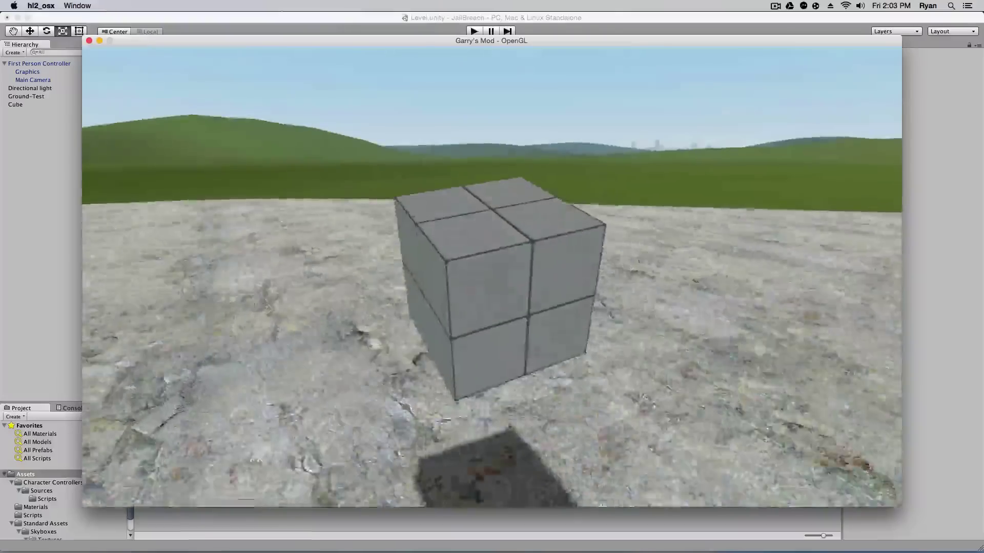
pyautogui.press('s')
pyautogui.moveTo(492, 276)
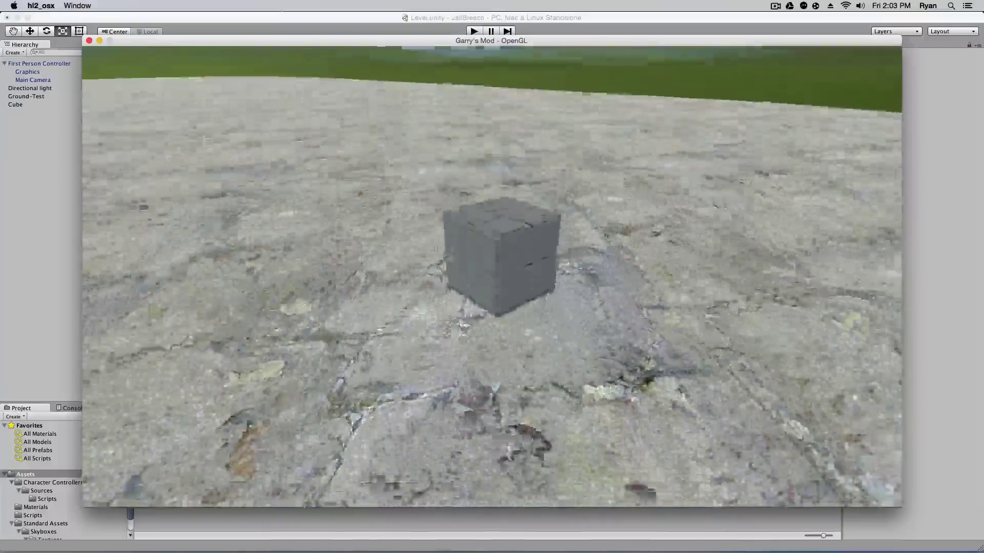
pyautogui.press('w')
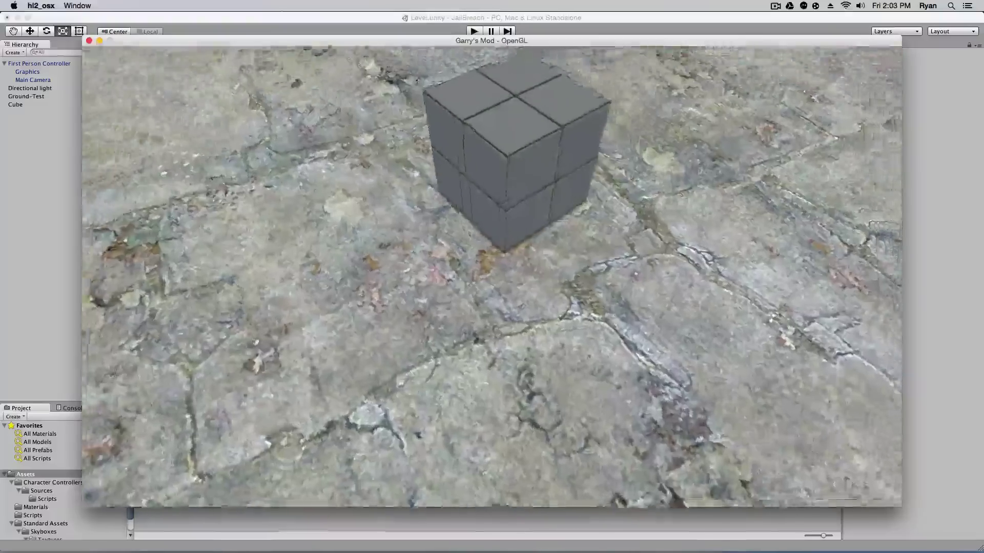
pyautogui.press('Escape')
pyautogui.click(4, 77)
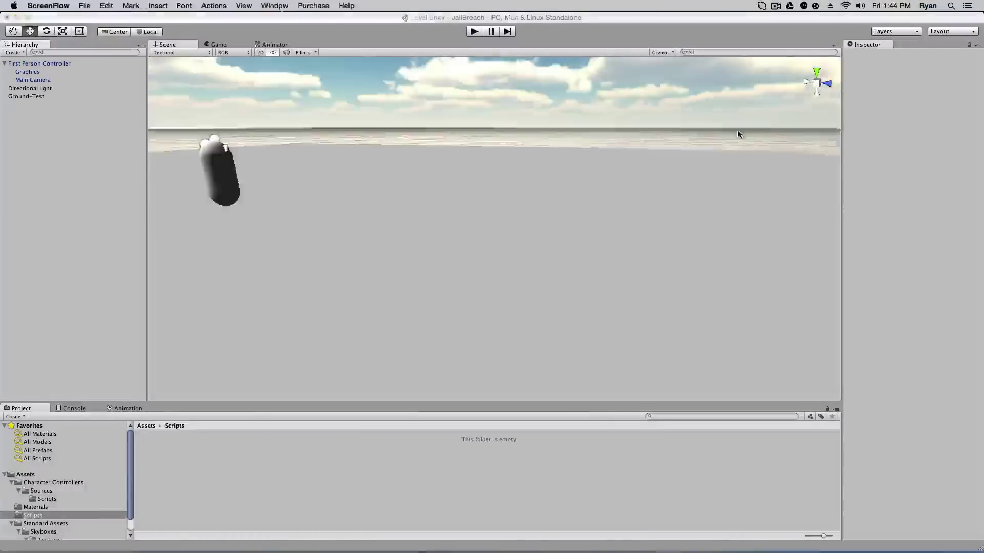
# - Add a 3D cube to the scene and move it across the ground away from the player
pyautogui.keyDown('alt'); pyautogui.moveTo(736, 130); pyautogui.dragTo(460, 277); pyautogui.keyUp('alt')
pyautogui.click(152, 6)
pyautogui.moveTo(164, 42)
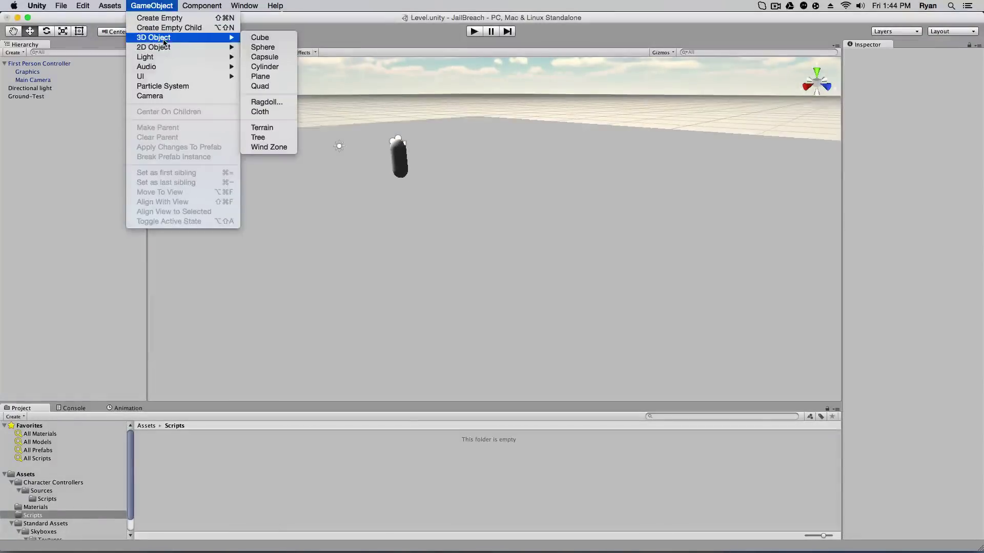
pyautogui.click(259, 38)
pyautogui.moveTo(495, 201); pyautogui.dragTo(495, 77)
pyautogui.moveTo(462, 117); pyautogui.dragTo(713, 233)
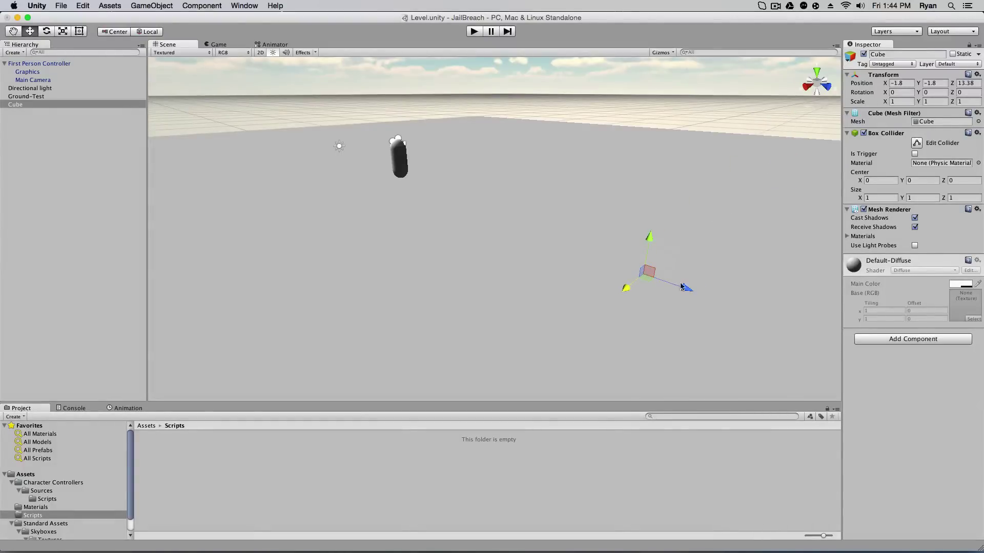
# - Set the cube's position to X 0, Y 0, Z 0
pyautogui.click(903, 82)
pyautogui.write('0')
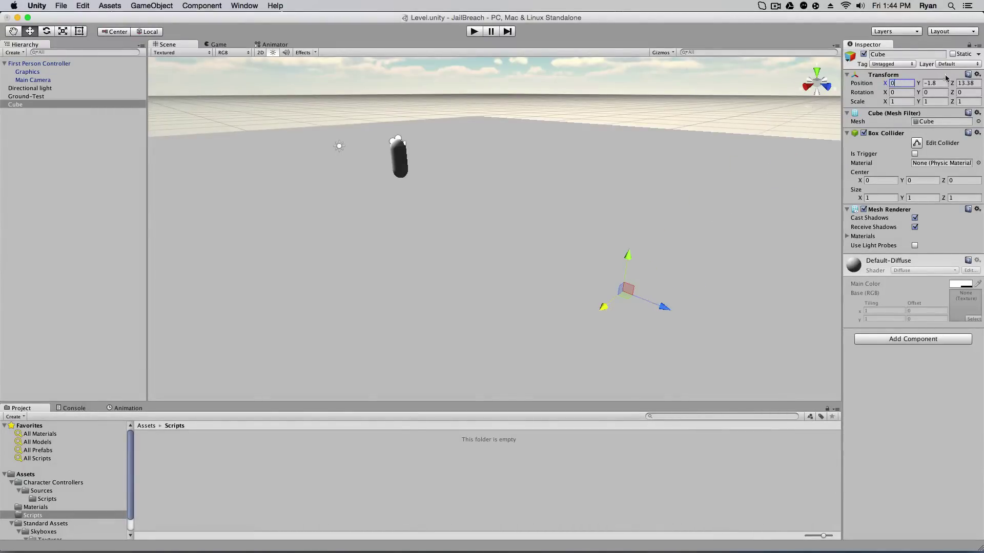
pyautogui.press('Tab')
pyautogui.write('0')
pyautogui.press('Tab')
pyautogui.write('0')
# - Move the cube near the player to about X -4.21, Y 1.55 and scale it uniformly to about 0.71
pyautogui.moveTo(416, 178); pyautogui.dragTo(473, 156)
pyautogui.click(553, 156)
pyautogui.keyDown('alt'); pyautogui.moveTo(553, 156); pyautogui.dragTo(396, 101); pyautogui.keyUp('alt')
pyautogui.scroll(-3, 468, 169)
pyautogui.click(467, 164)
pyautogui.click(61, 31)
pyautogui.click(424, 102)
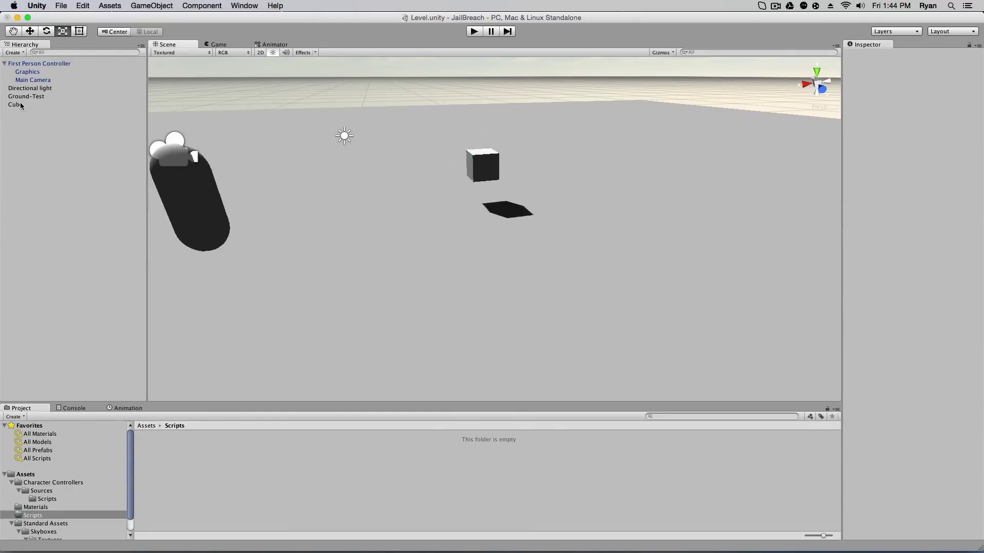
# - Play the scene, walk the player around the cube, and stop the playback
pyautogui.click(474, 31)
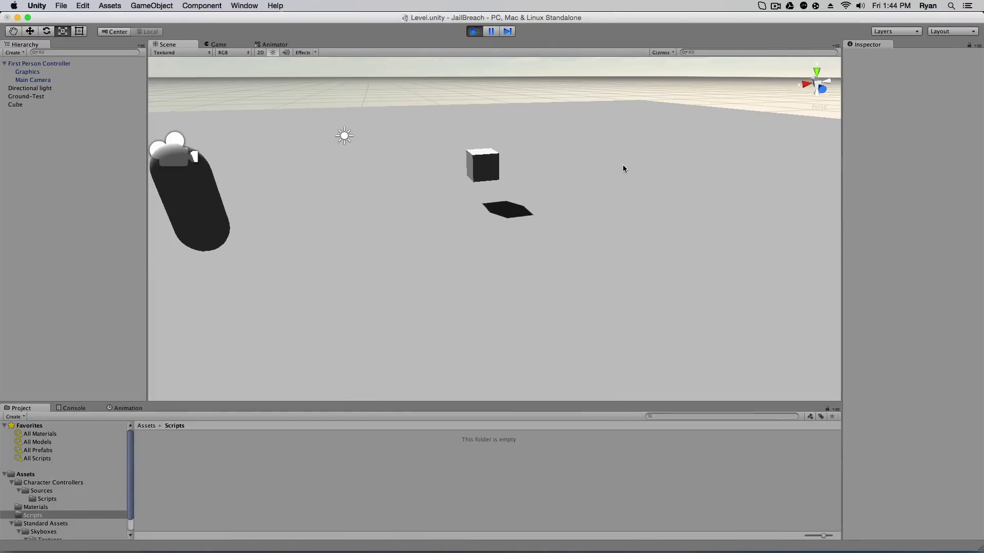
pyautogui.press('w')
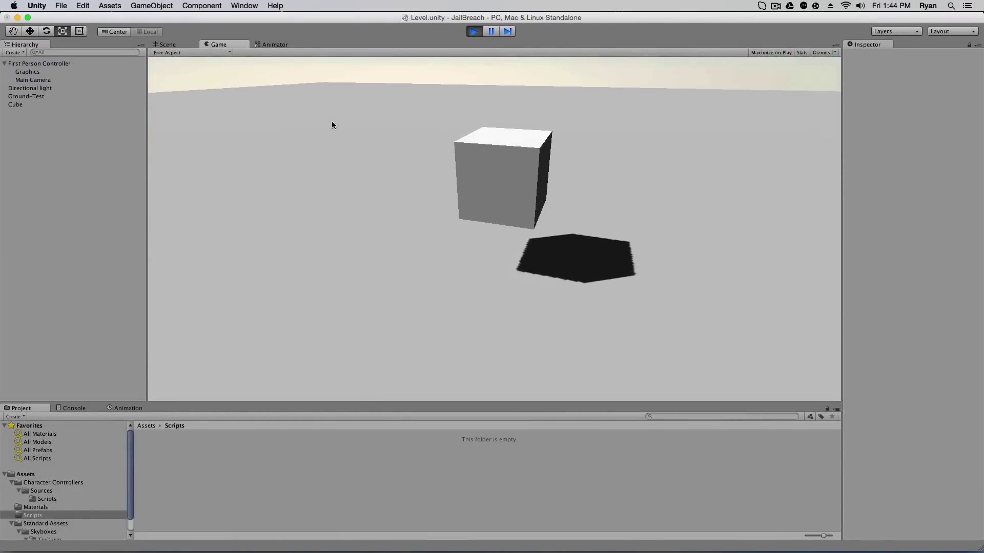
pyautogui.press('a')
pyautogui.moveTo(421, 107)
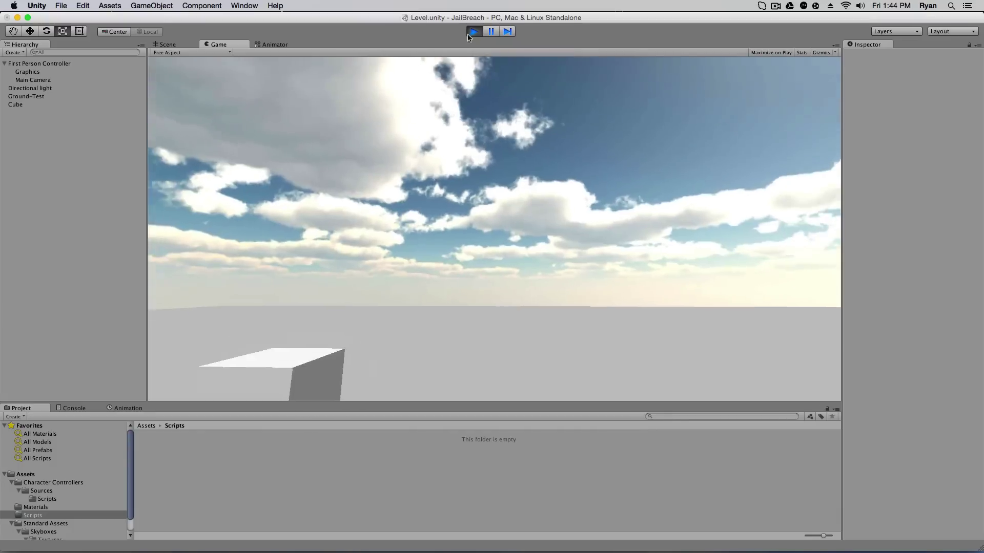
pyautogui.click(473, 32)
# - Add a Rigidbody component to the Cube and test its physics in a short play run
pyautogui.click(30, 103)
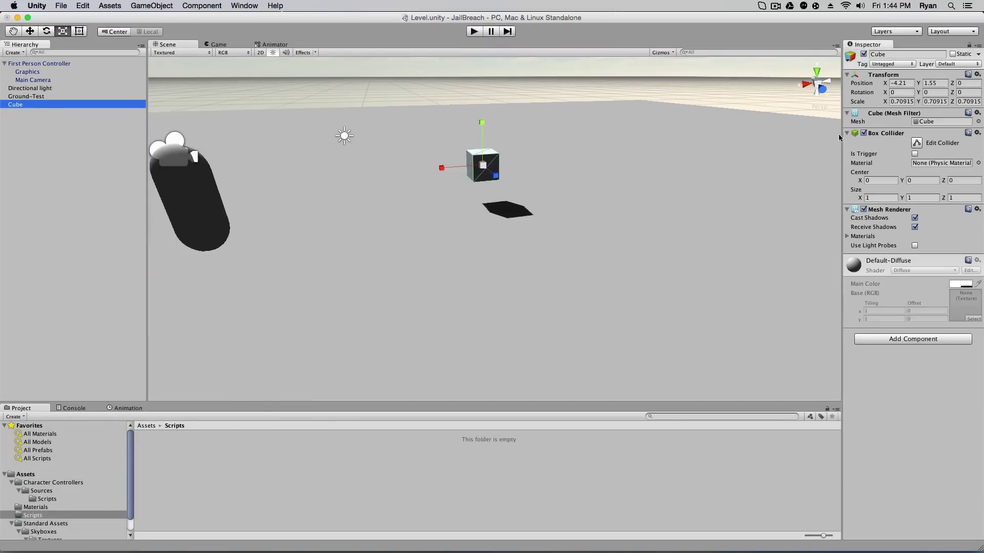
pyautogui.click(905, 341)
pyautogui.click(884, 378)
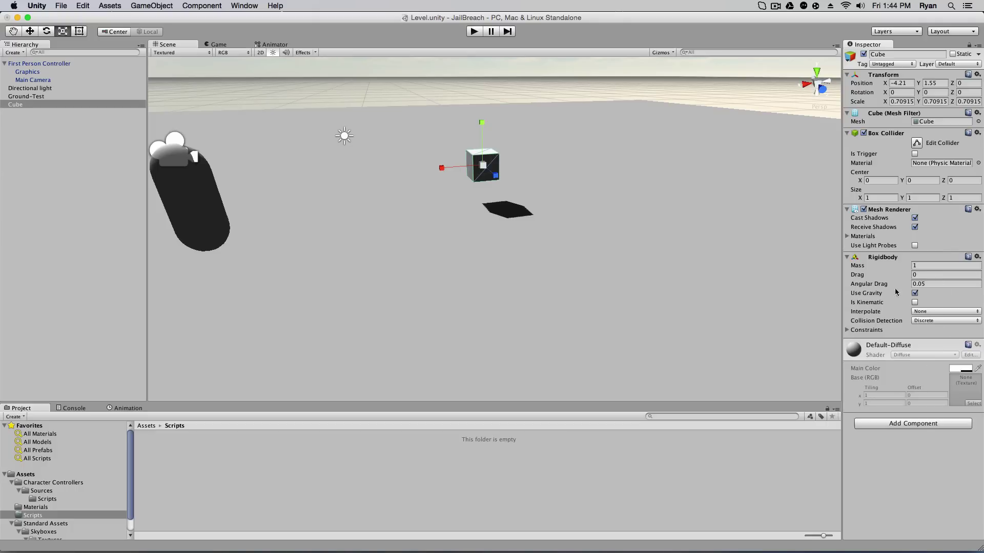
pyautogui.click(473, 31)
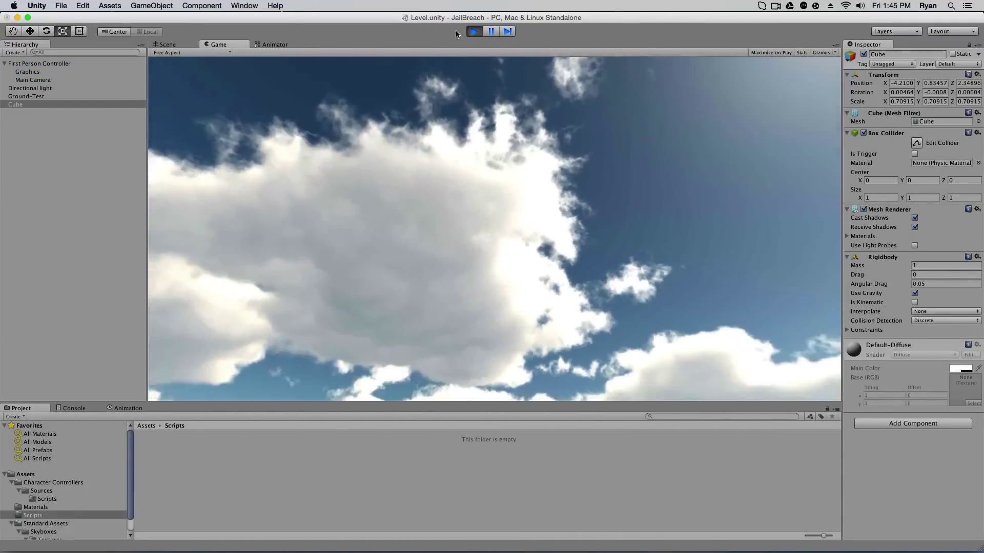
pyautogui.click(473, 31)
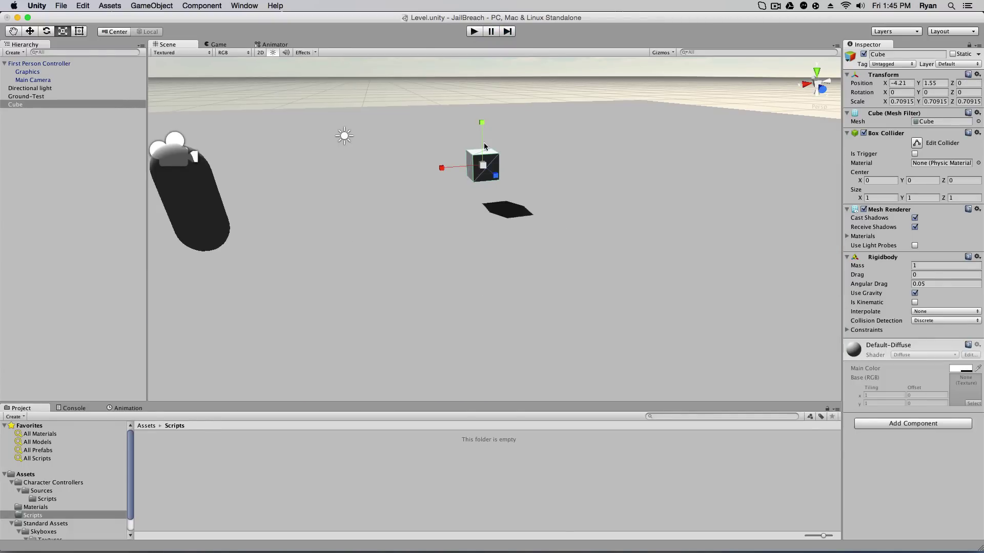
# - Start a new script component on the Cube and set its language to CSharp
pyautogui.click(885, 423)
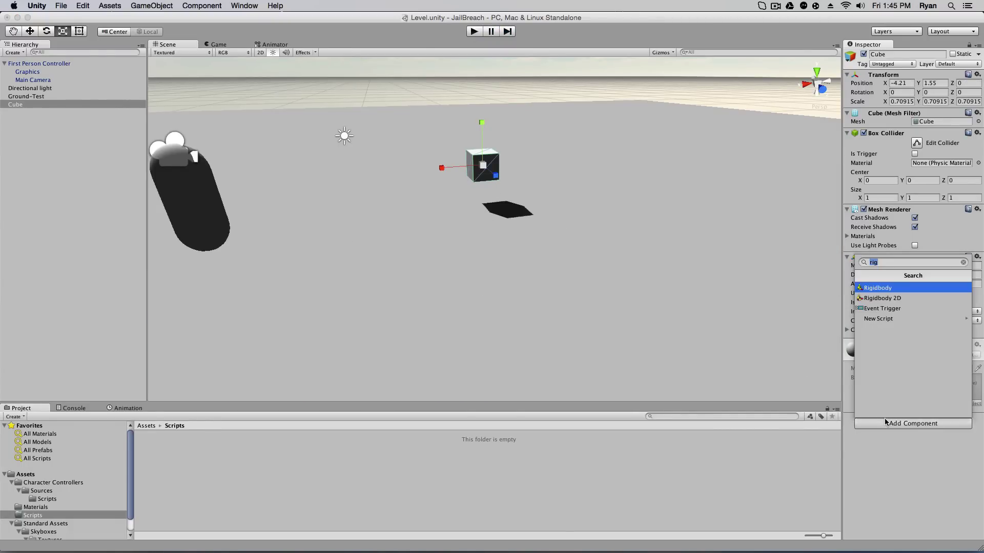
pyautogui.press('BackSpace')
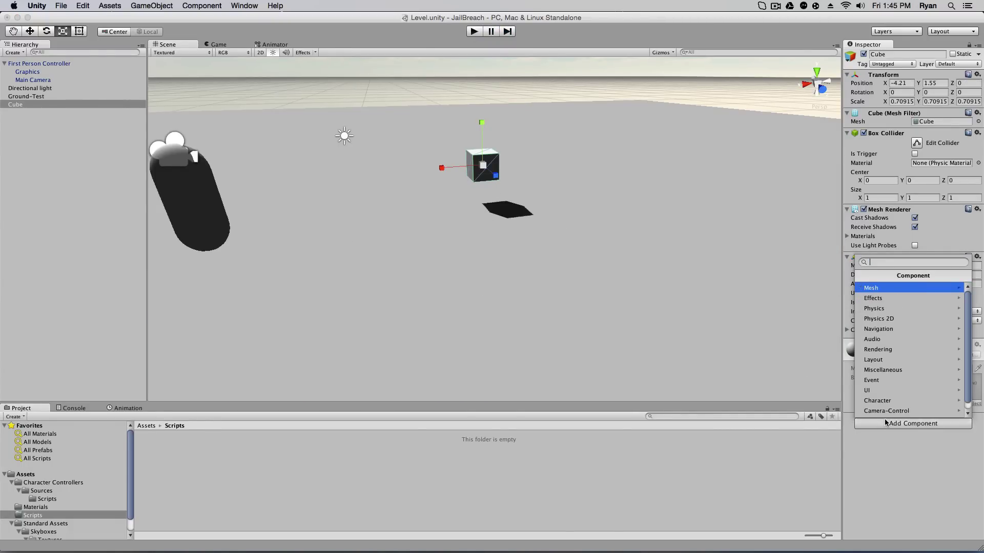
pyautogui.write('scr')
pyautogui.press('Down')
pyautogui.press('Down')
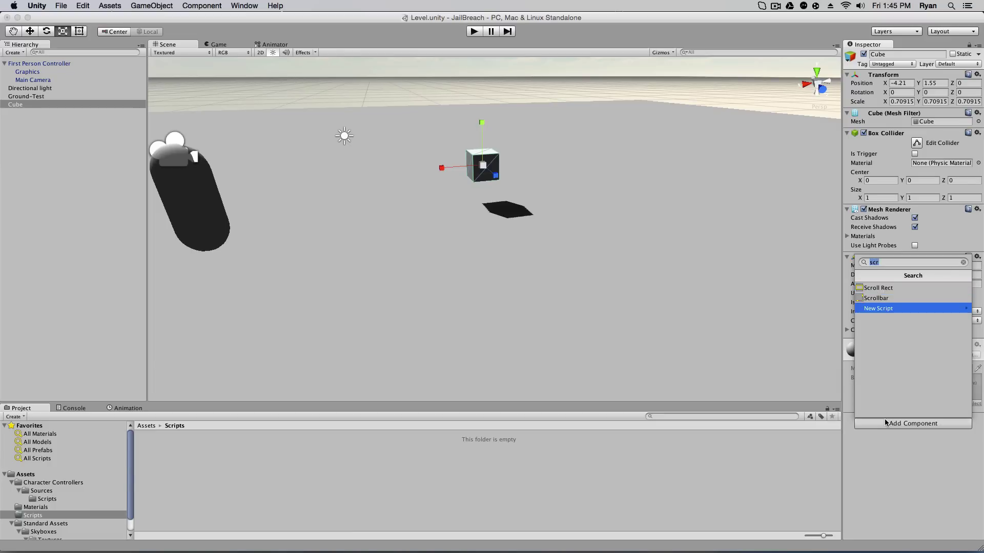
pyautogui.press('Return')
pyautogui.click(949, 311)
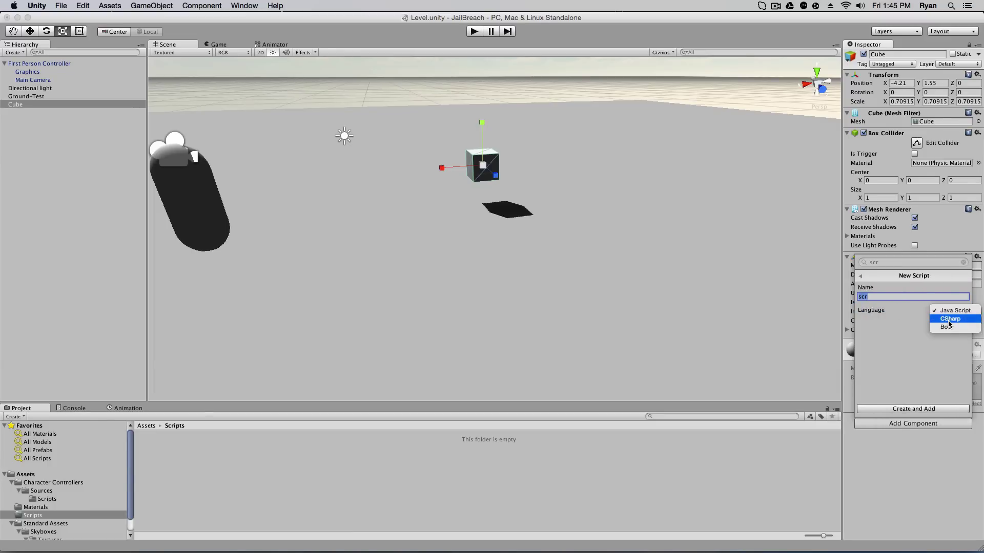
pyautogui.click(949, 323)
# - Create the Cube's new script with the name Pickupable and move its file into the Scripts folder
pyautogui.press('BackSpace')
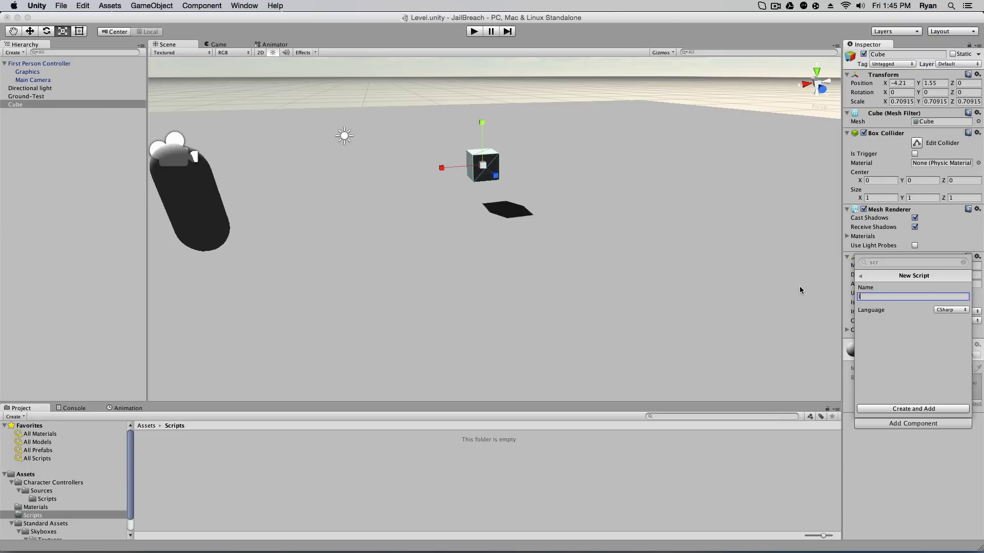
pyautogui.write('P')
pyautogui.write('ixk')
pyautogui.press('BackSpace')
pyautogui.press('BackSpace')
pyautogui.write('ckupable')
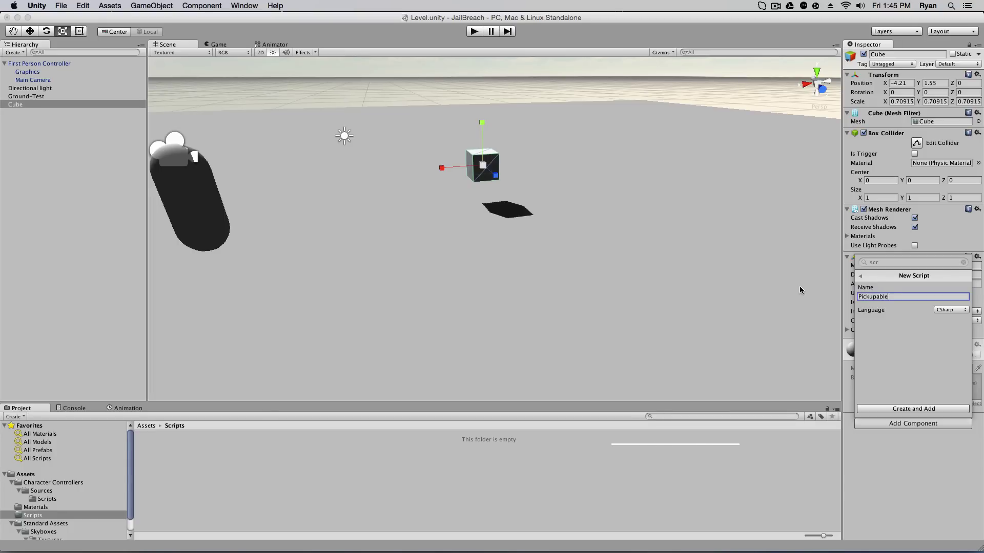
pyautogui.click(920, 409)
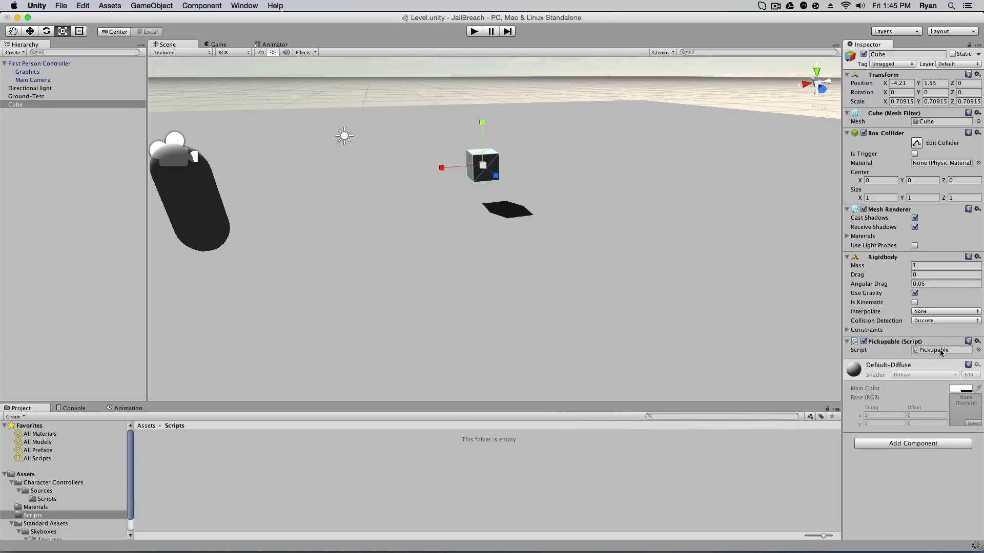
pyautogui.click(52, 475)
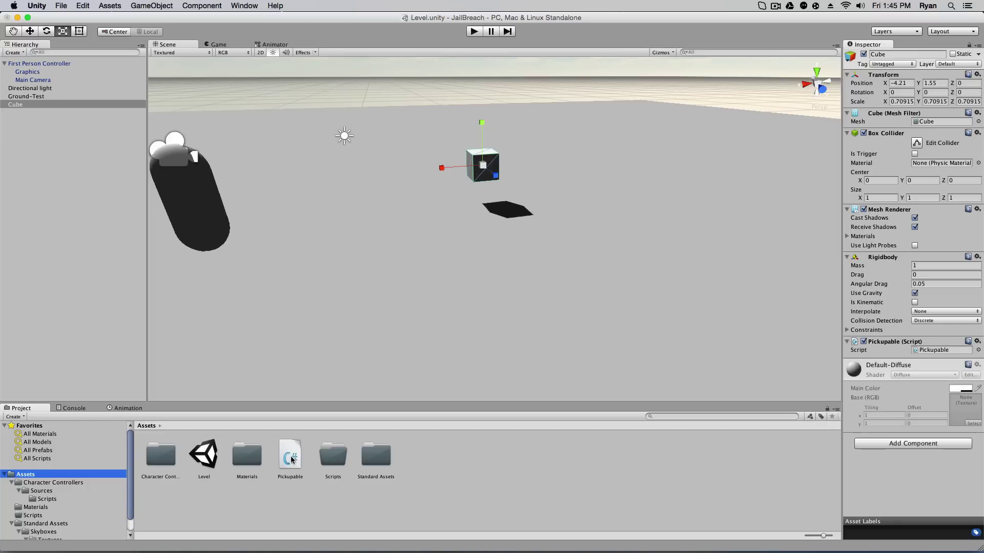
pyautogui.moveTo(291, 459); pyautogui.dragTo(333, 455)
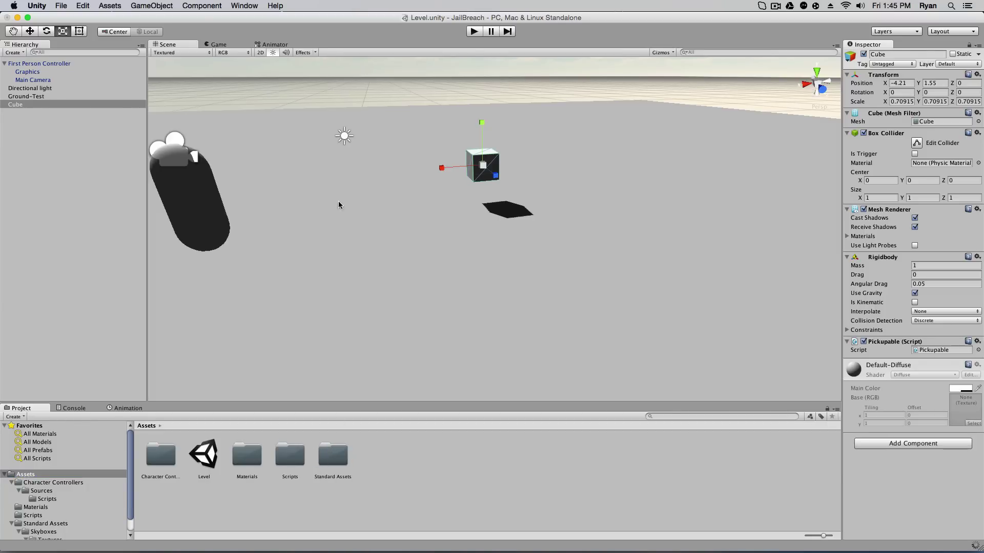
# - Remove the missing script component from the First Person Controller
pyautogui.click(49, 64)
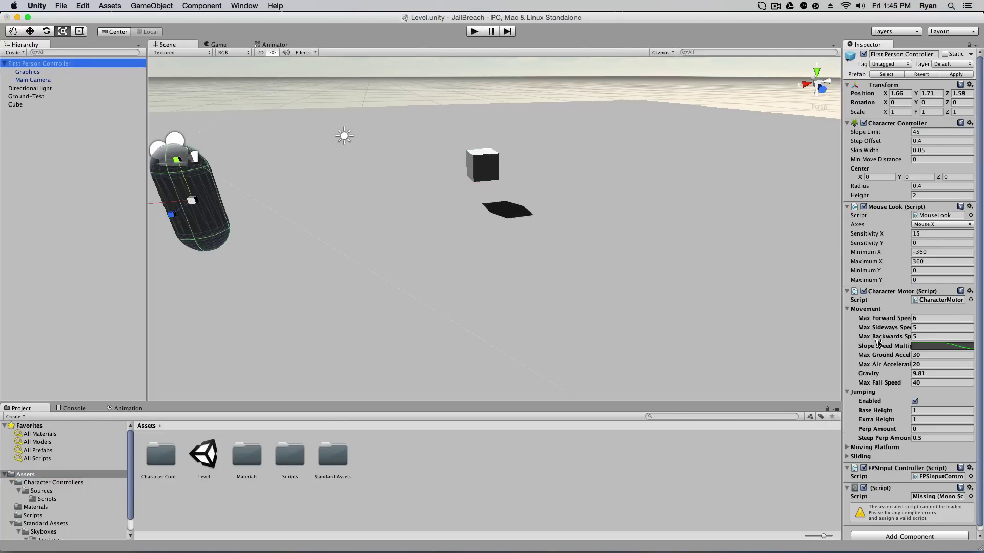
pyautogui.scroll(-2, 882, 379)
pyautogui.click(969, 484)
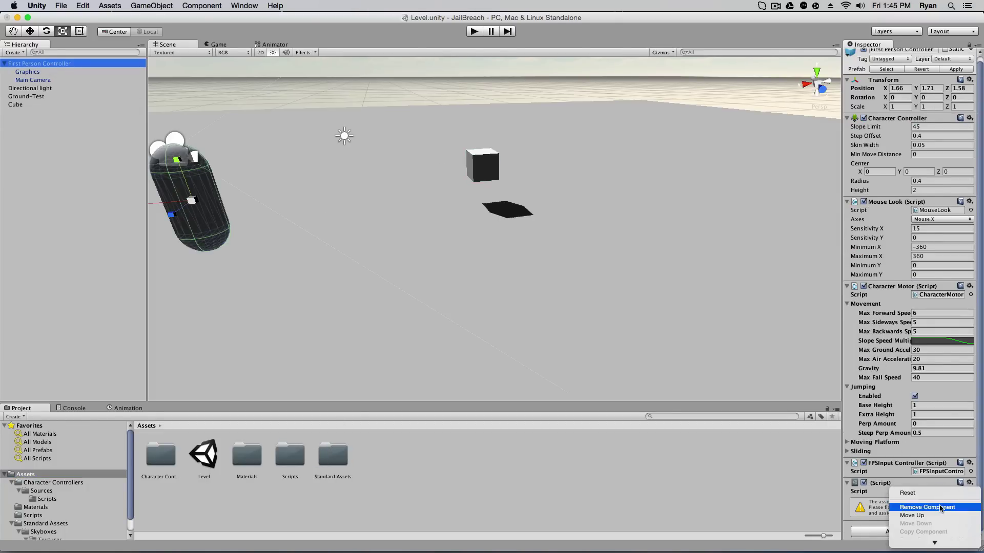
pyautogui.click(940, 508)
# - Add a new CSharp script component with the name PickupObject to the First Person Controller
pyautogui.click(890, 495)
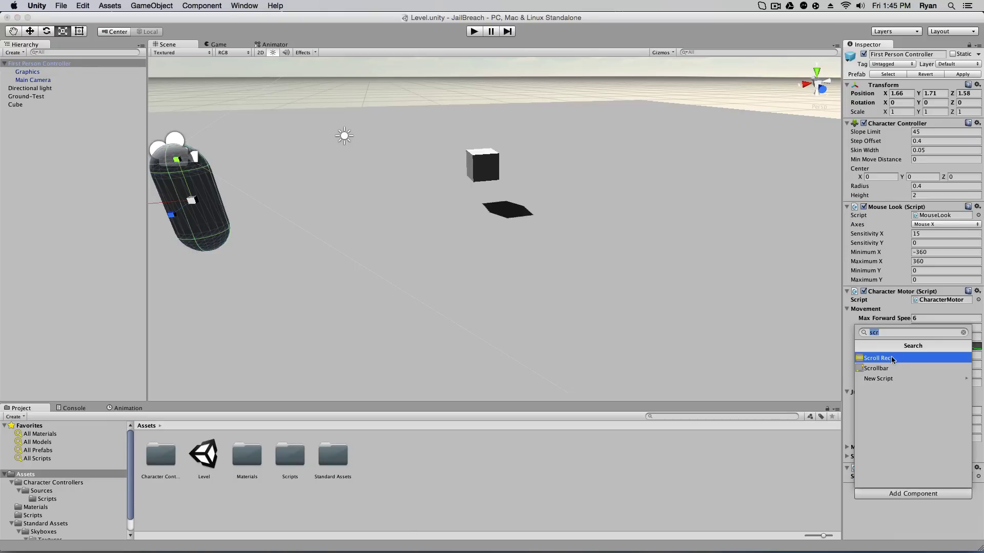
pyautogui.click(892, 379)
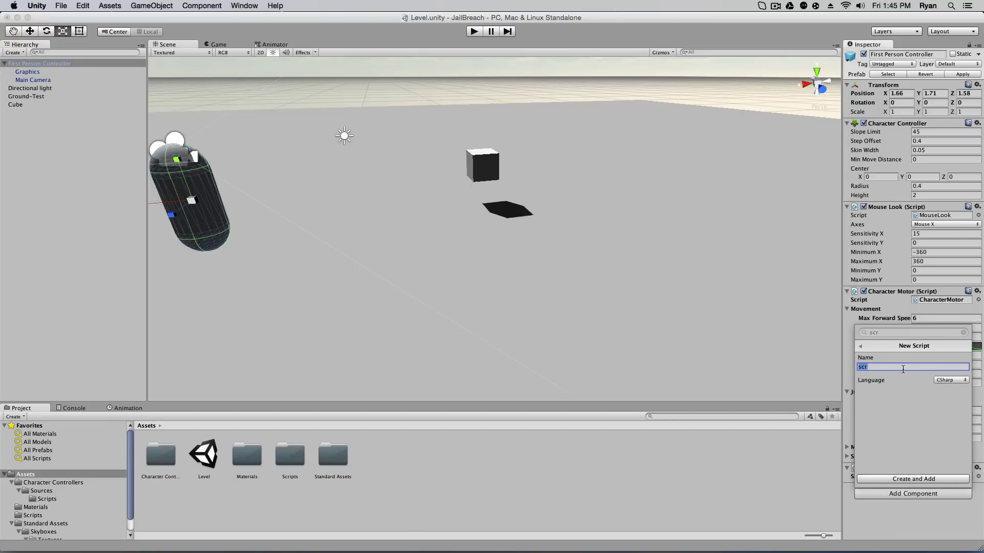
pyautogui.press('BackSpace')
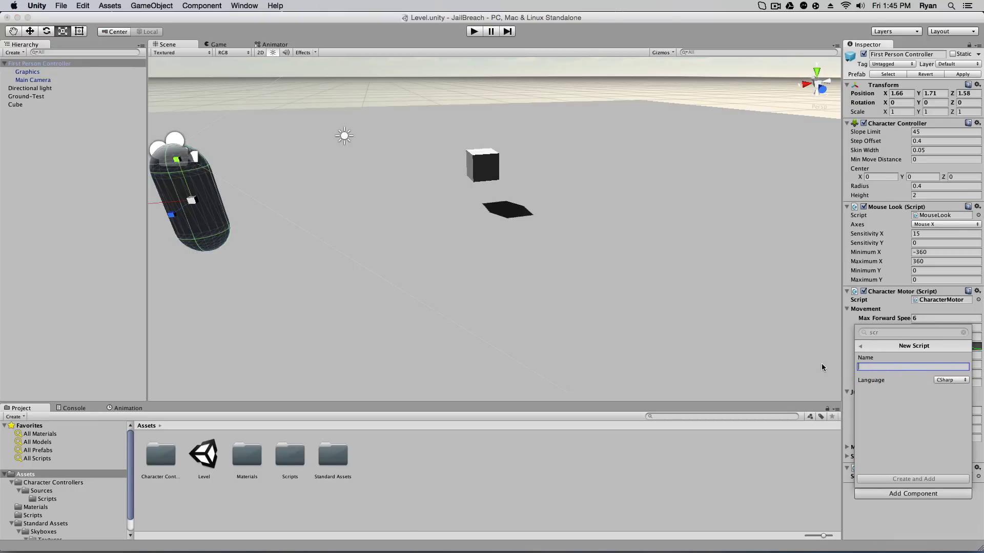
pyautogui.write('PickupObjects')
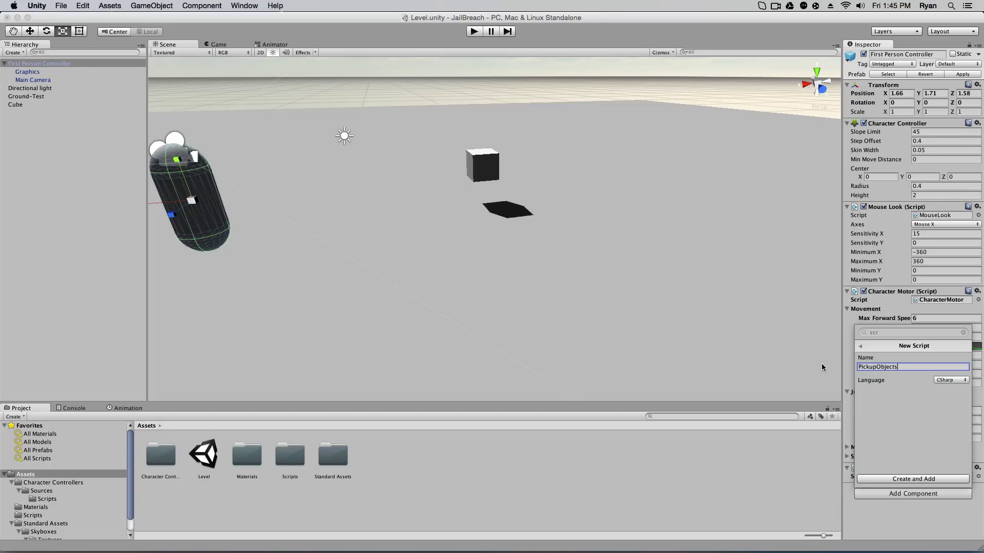
pyautogui.press('BackSpace')
pyautogui.click(928, 480)
pyautogui.click(518, 472)
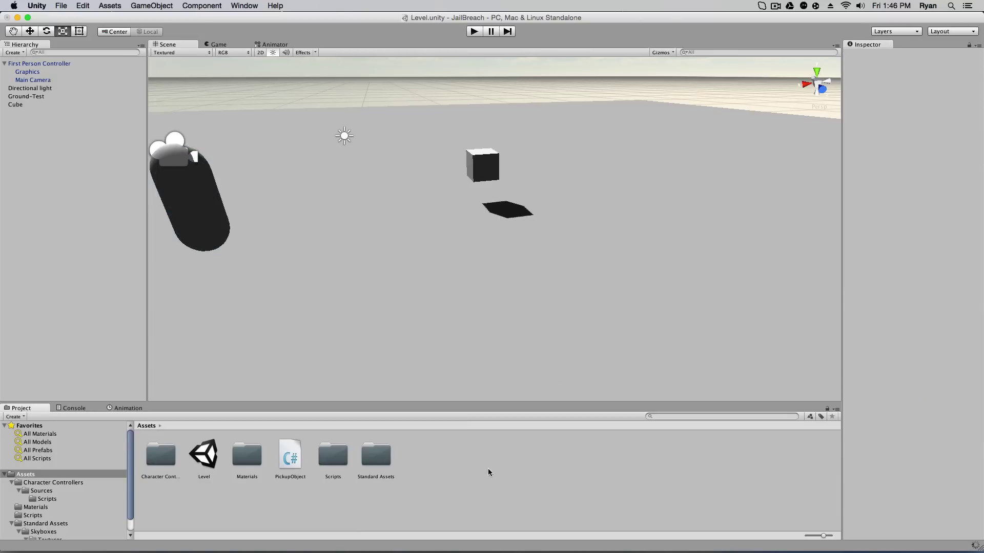
# - Open the PickupObject script in MonoDevelop and delete all of its template code
pyautogui.click(292, 465)
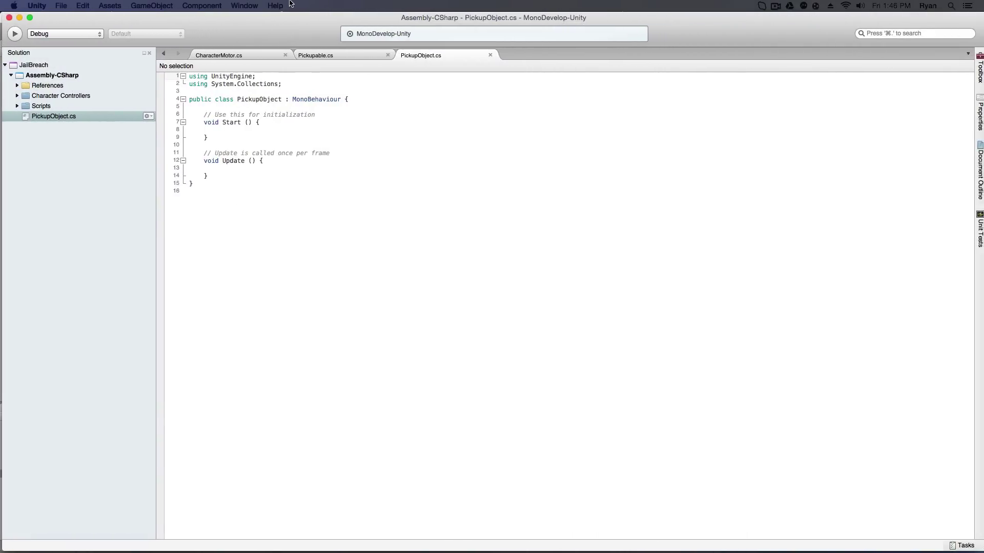
pyautogui.moveTo(266, 285); pyautogui.dragTo(105, 28)
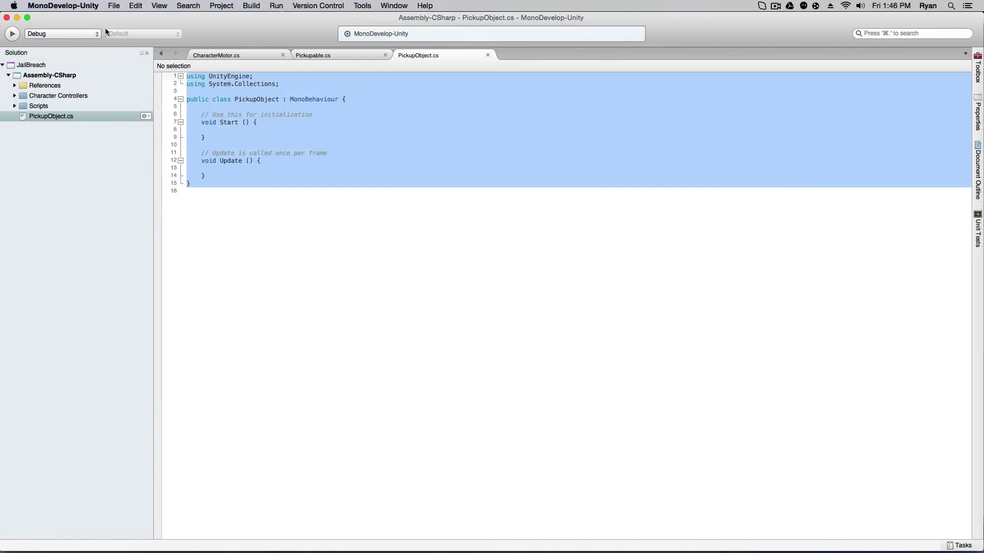
pyautogui.press('BackSpace')
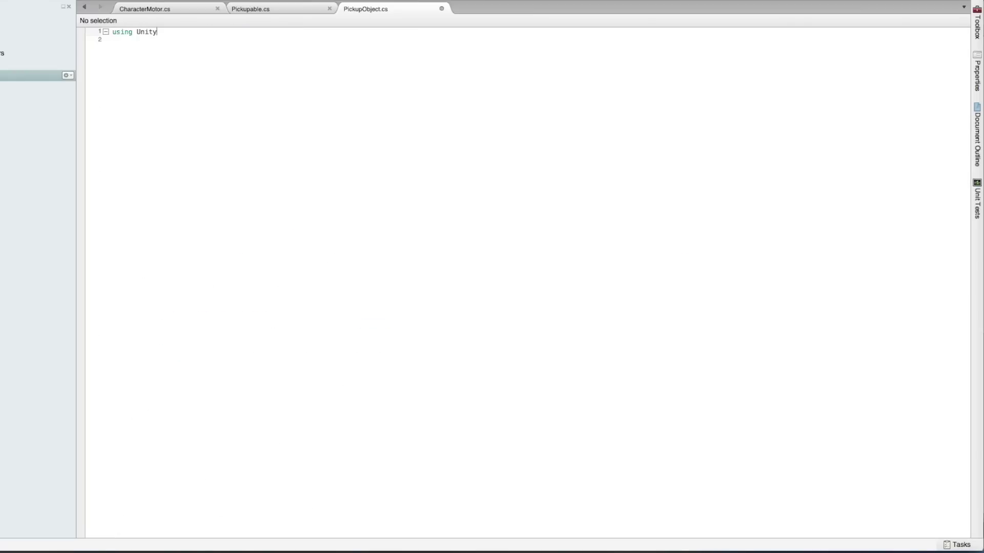
# - Write the PickupObject class with camera, carrying, carriedObject, distance and smooth fields, a MainCamera lookup in Start, and the Update, rotateObject and carry methods
pyautogui.write('Engine; using System.Collections;  public class PickupObject : MonoBehaviour { GameObject mainCamera; bool carrying; GameObject carriedObject; public float distance; public float smooth; // Use this for initialization void Start () ')
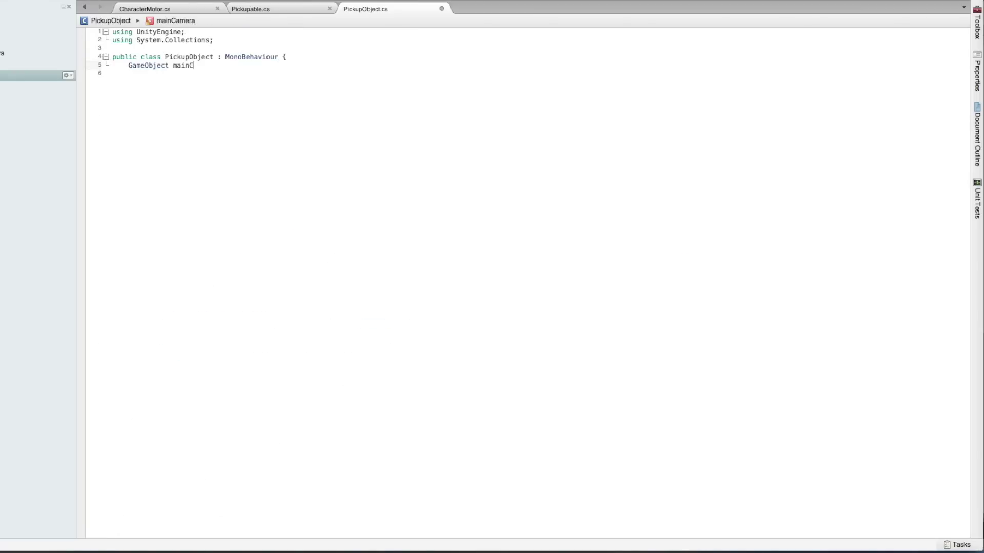
pyautogui.write('{ mainCamera = GameObject.FindWithTag("MainCamera"); }  // Update is called once per frame void Update () { if(carrying) { carry(carriedObject); checkDrop(); //rotateObject(')
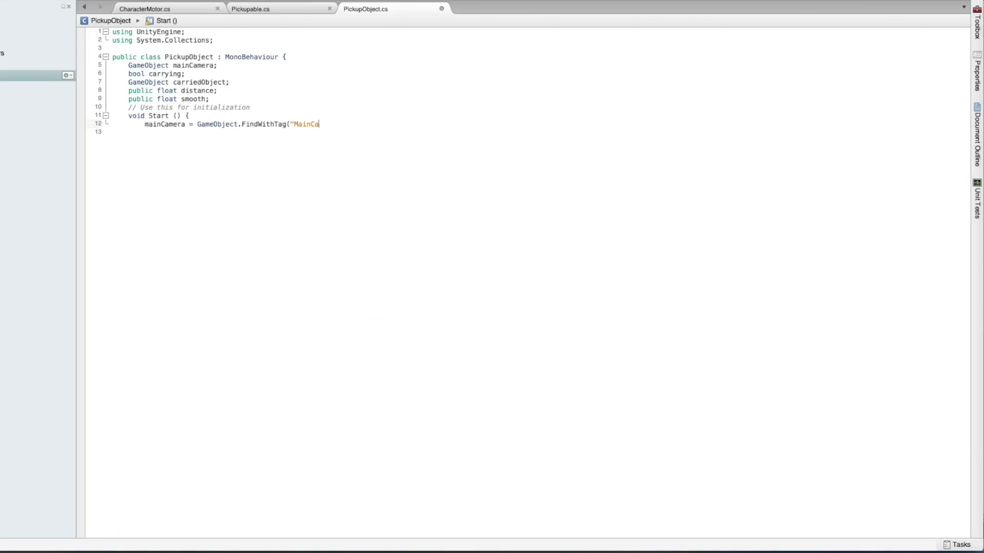
pyautogui.write(');')
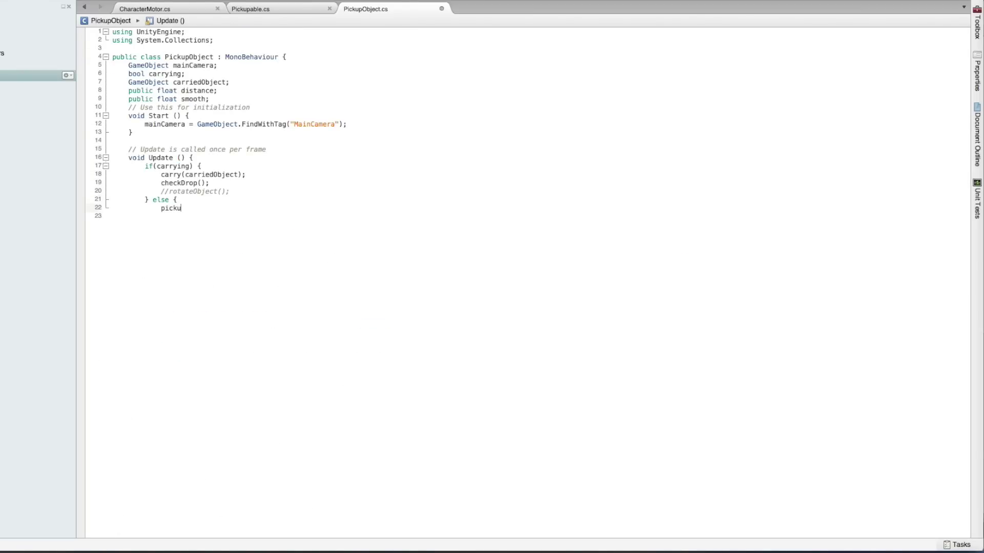
pyautogui.write(' } else { pickup(); } }  void rotateObject() { carriedObject.transform.Rotate(5,10,15); }  void carry(GameObject o) { o.transform.position = Vector3.Lerp (o.transform.position, mainCamera.transform.position + mainCamera.transform.forward * distance, Time.deltaTime * smooth); }  void pickup() { if(Input.GetMouseButtonDown(1)) { int x = Screen.width / 2;')
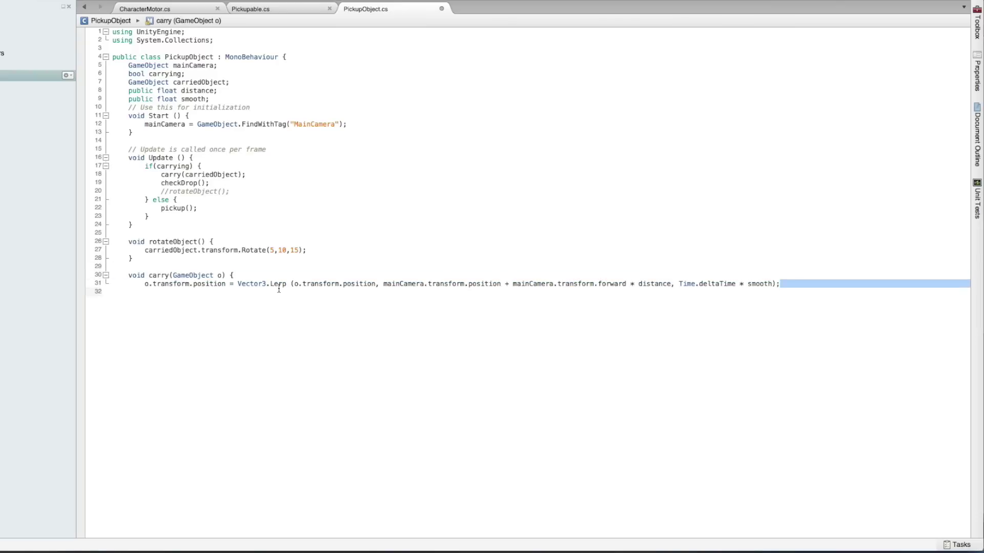
# - Write pickup() to raycast from the screen centre and grab a Pickupable as kinematic on mouse button 1, plus checkDrop() and dropObject()
pyautogui.write(' int y = Screen.height / 2; ')
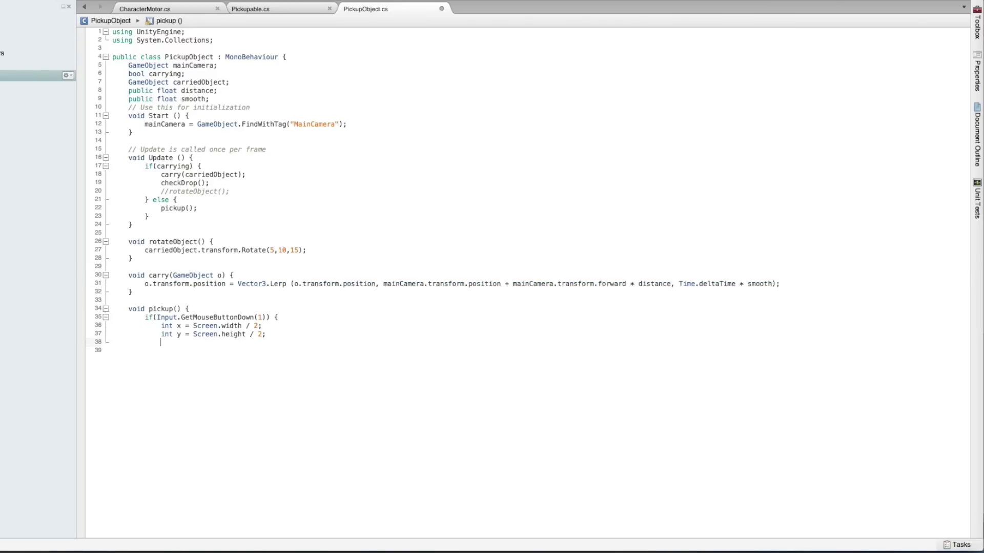
pyautogui.write(' Ray ray = mainCamera.camera.ScreenPointToRay(new Vector3(x,y')
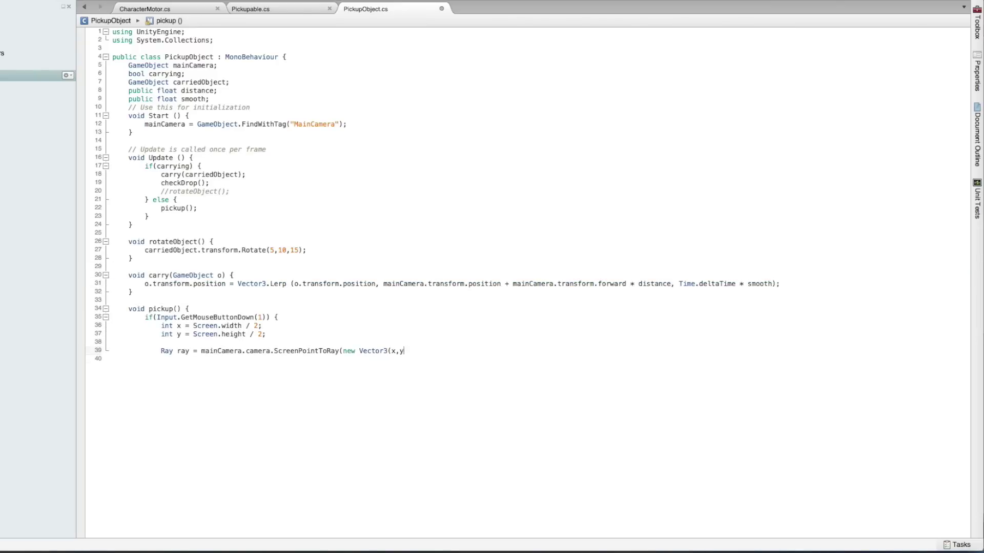
pyautogui.write(')); RaycastHit hit; if(Physics.Raycast(ray, out hit)) { Pickupable p = hit.collider.Ge')
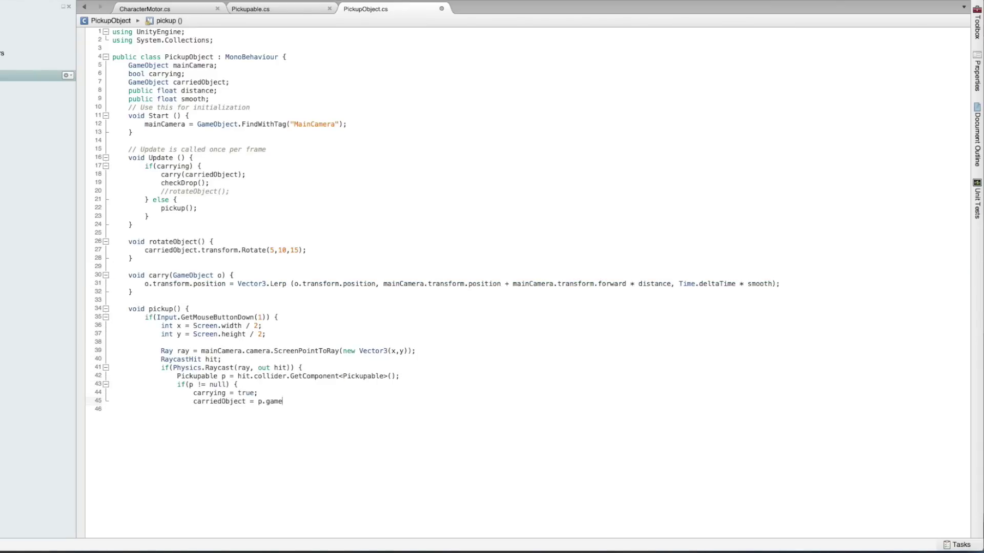
pyautogui.write('tComponent<Pickupable>(); if(p != null) { carrying = true; carriedObject = p.gameObject; p.gameObject.rigidbody.isKinematic = true; } } } }  void checkDrop() { if(Input.GetMouseButtonDown(1)) { dropObject(); } }  void dropObject() { carrying = false; carriedObject.gameObject.rigidbody.isKinematic = false; carriedObject = null; }')
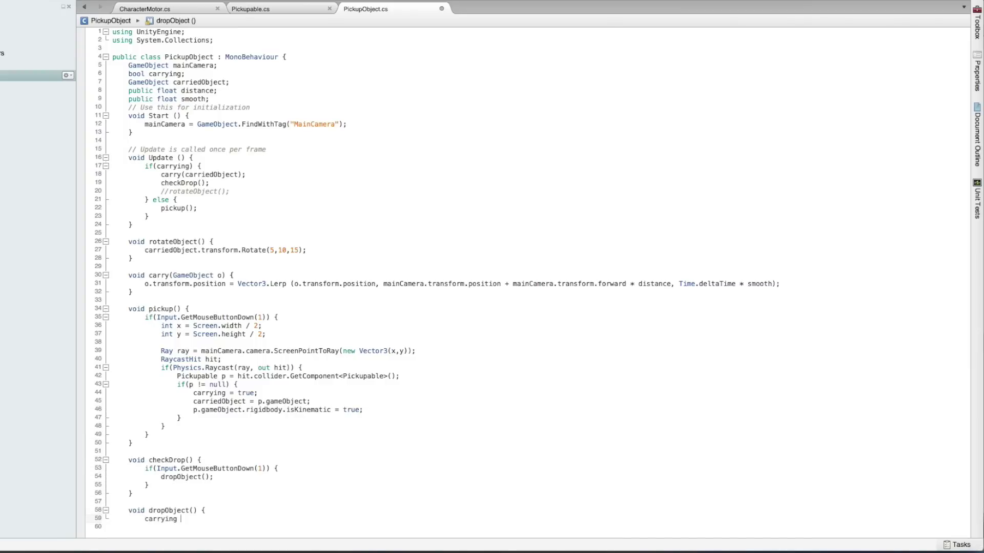
# - Switch back to Unity and set the First Person Controller's Pickup Object script to Distance 2 and Smooth 10
pyautogui.press('super+Tab')
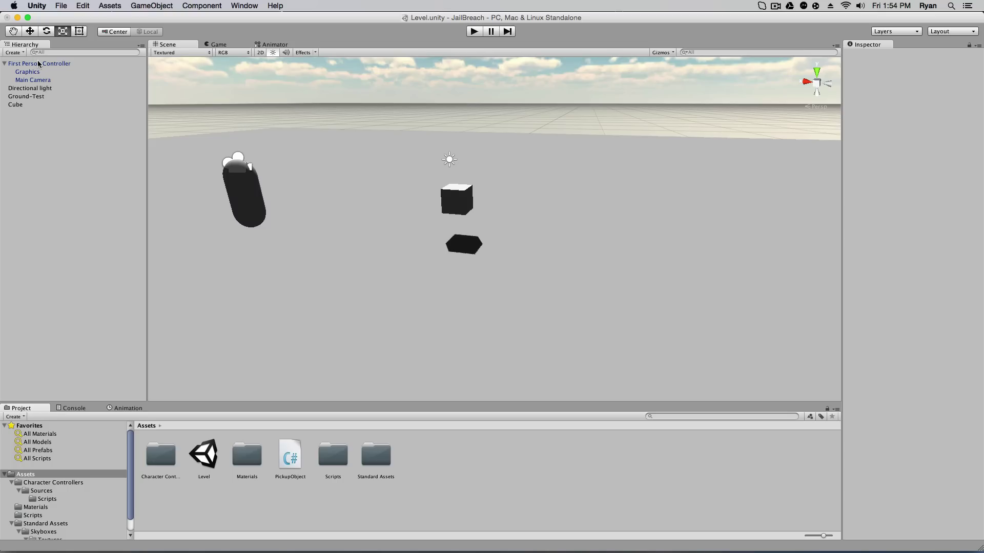
pyautogui.click(38, 63)
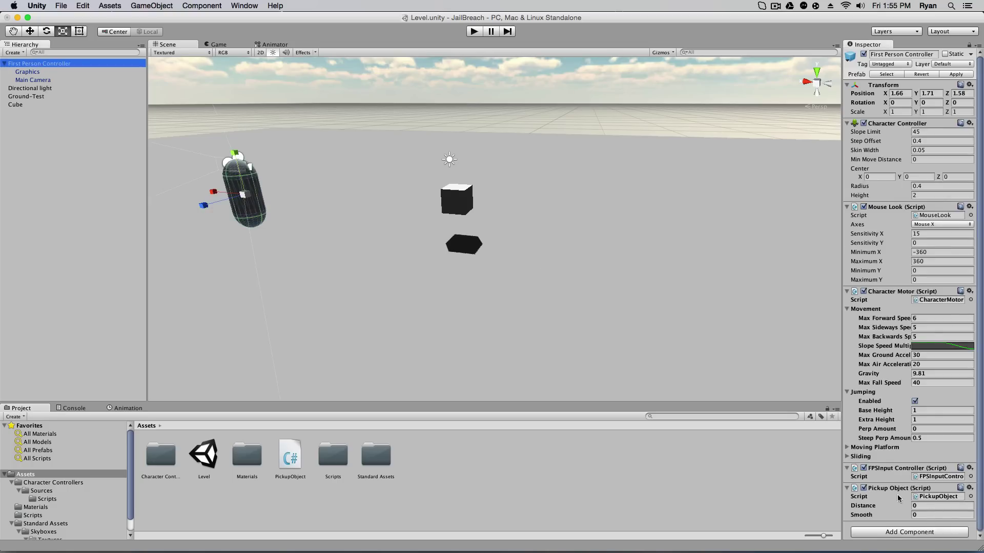
pyautogui.click(17, 105)
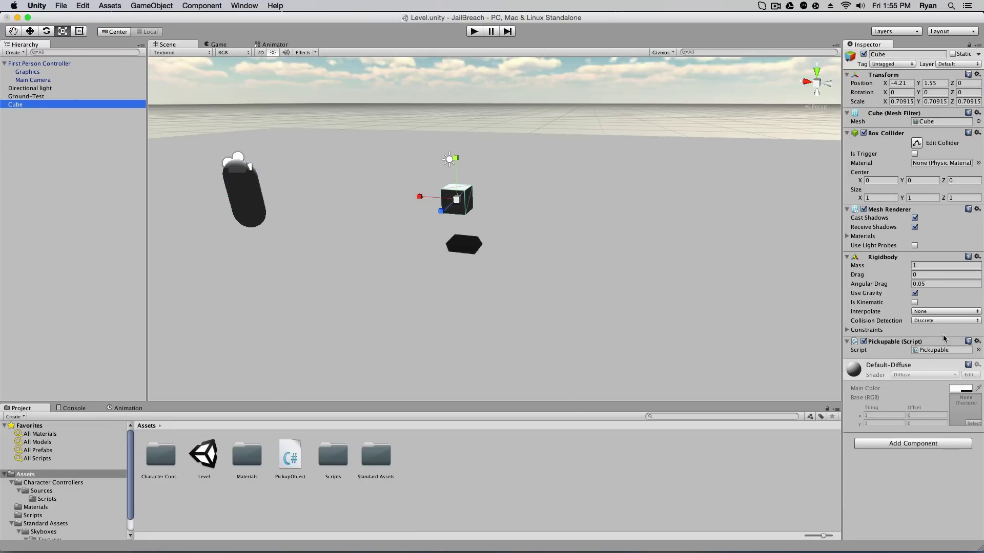
pyautogui.click(38, 64)
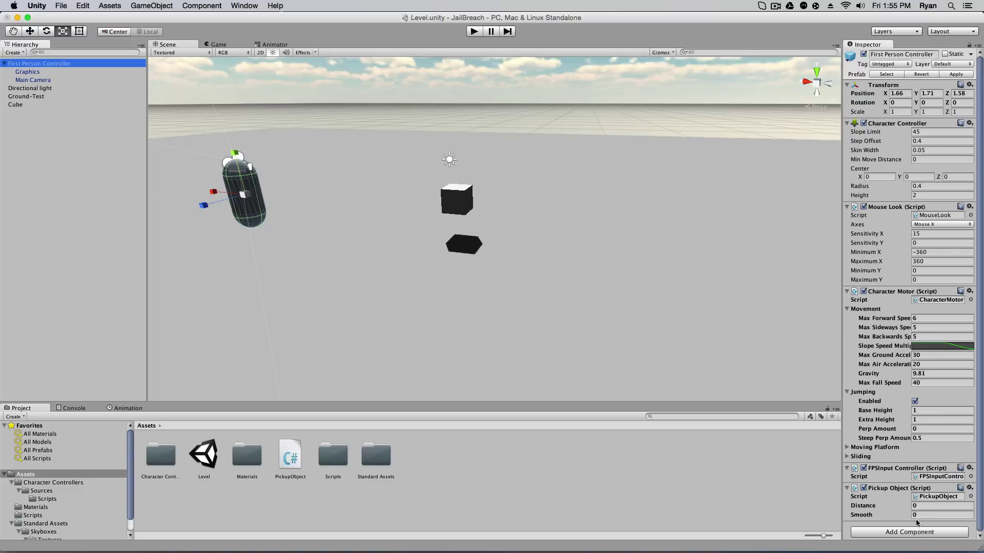
pyautogui.click(863, 497)
pyautogui.click(892, 503)
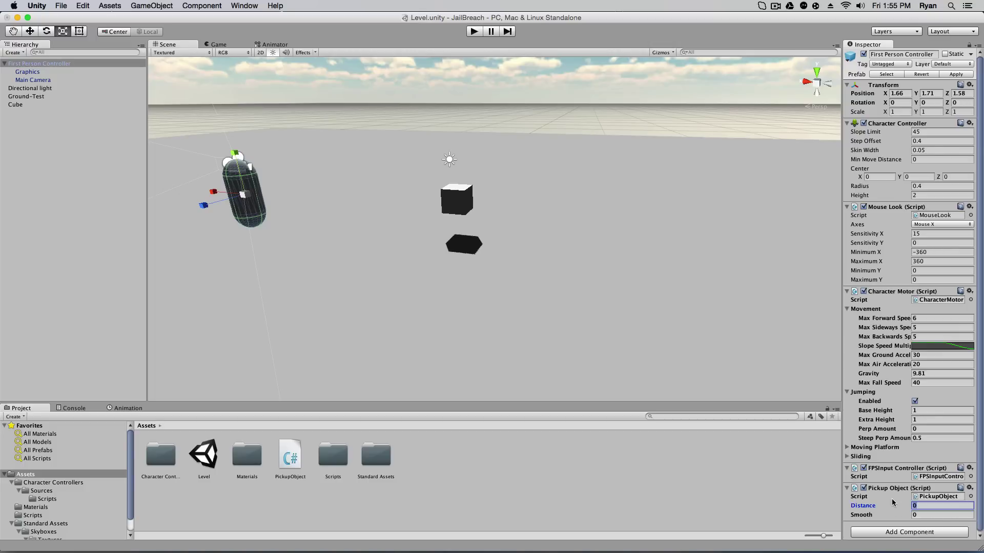
pyautogui.click(890, 515)
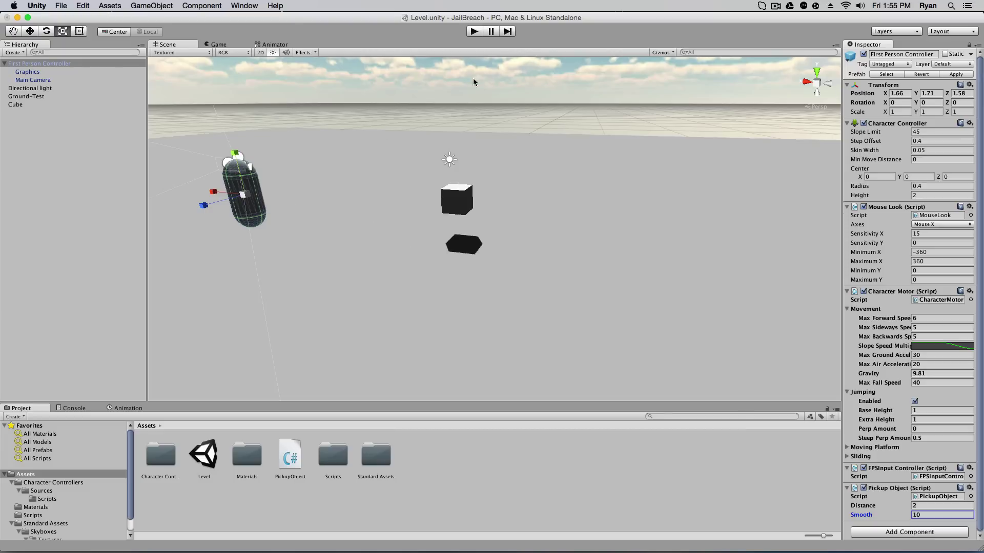
# - Run the game and test walking up to the cube, picking it up, carrying it around and dropping it
pyautogui.click(474, 32)
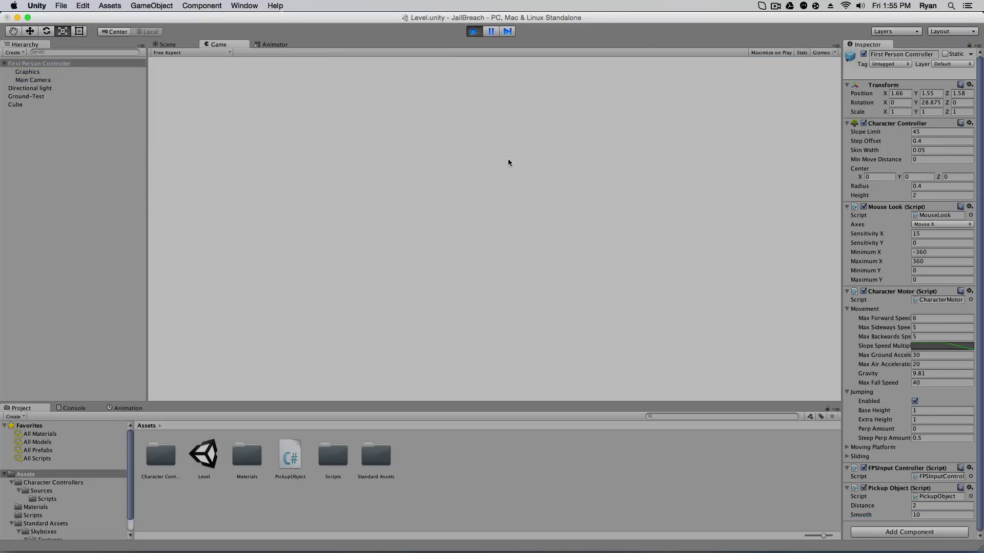
pyautogui.press('w')
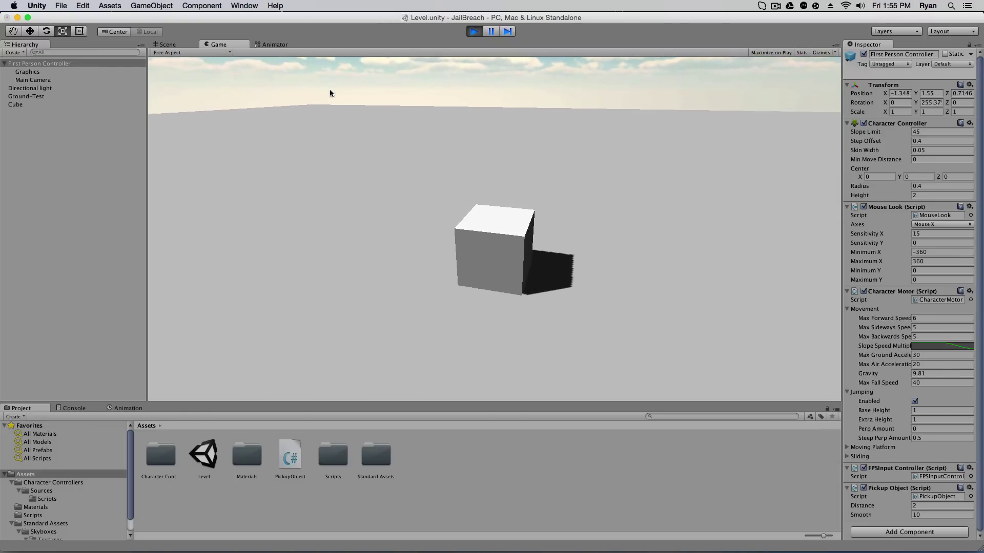
pyautogui.press('e')
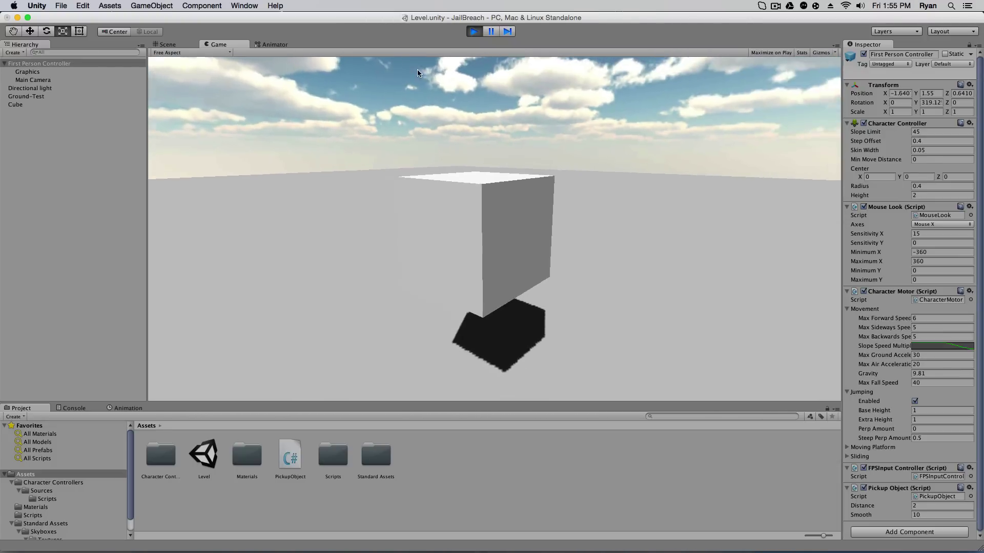
pyautogui.click(417, 69)
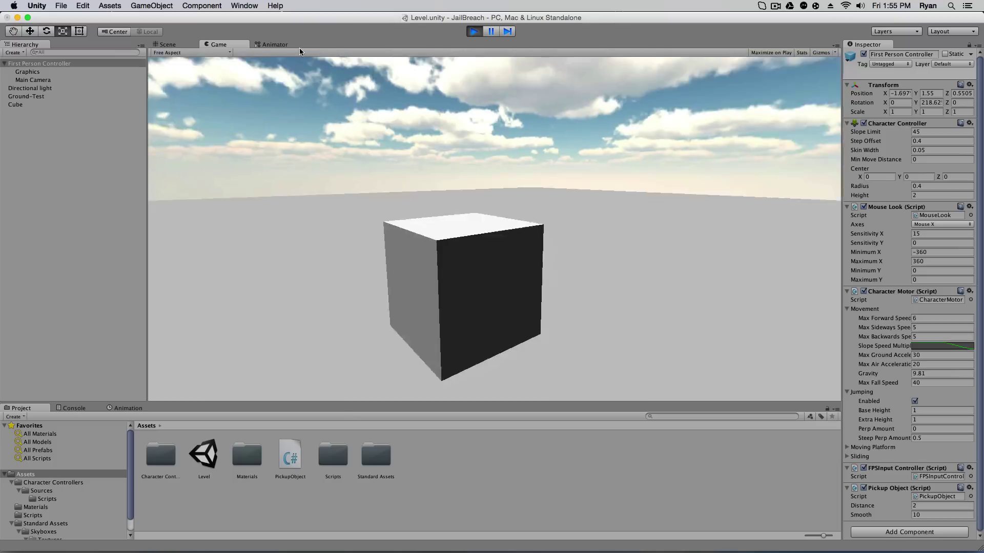
pyautogui.press('e')
pyautogui.press('d')
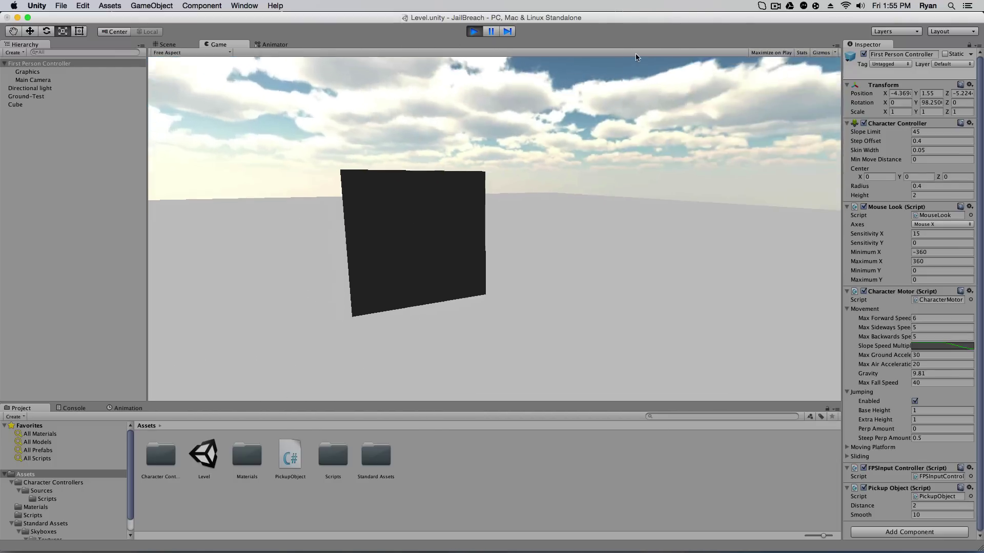
pyautogui.press('e')
pyautogui.press('s')
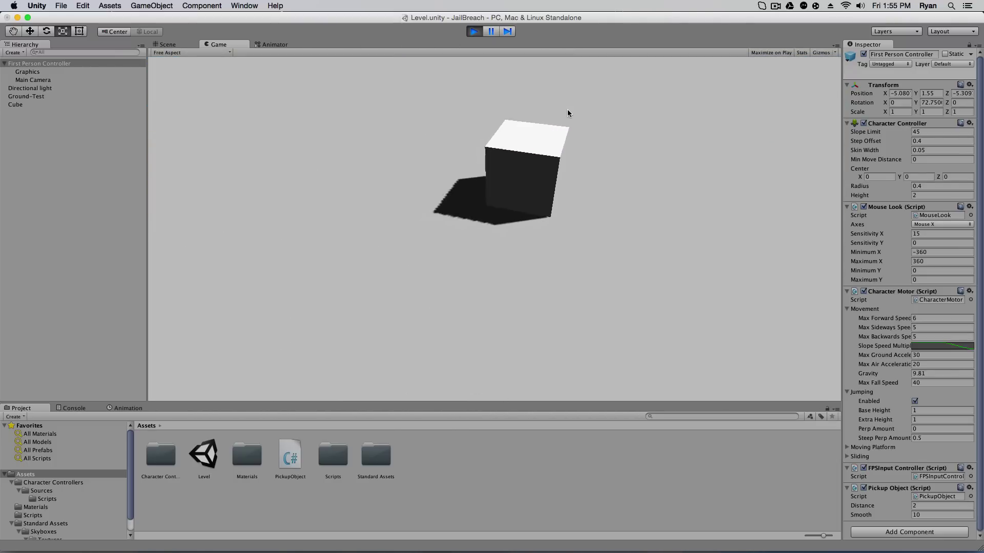
pyautogui.press('w')
pyautogui.press('e')
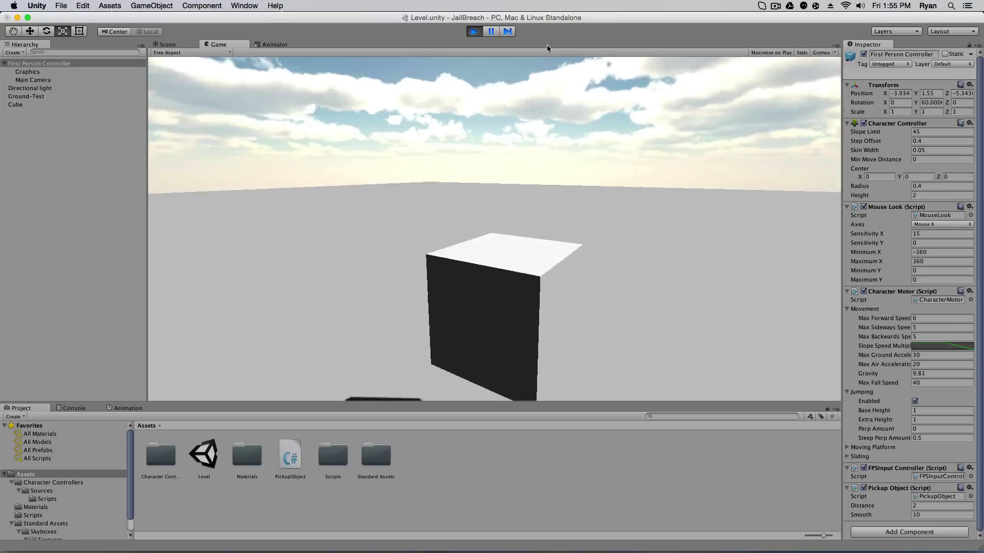
pyautogui.press('a')
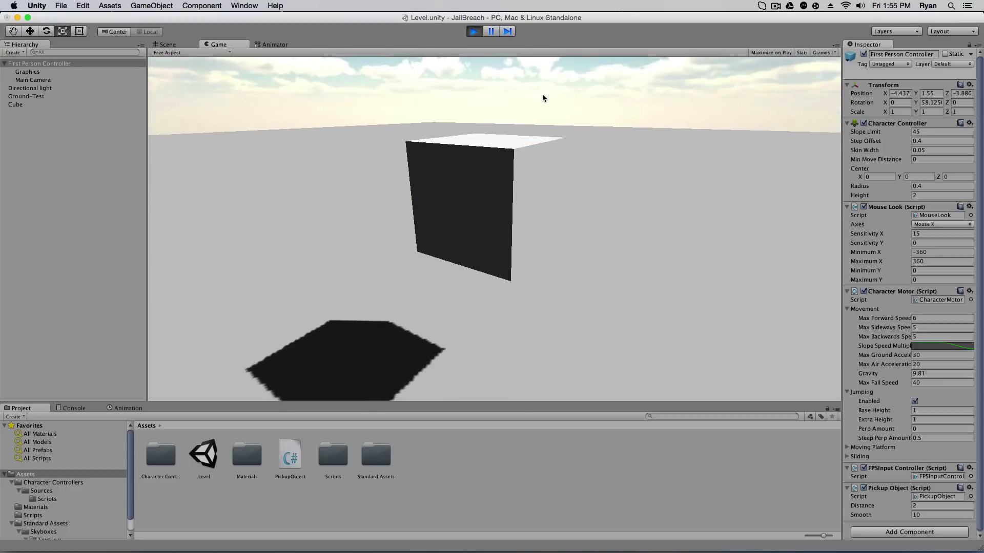
pyautogui.click(542, 96)
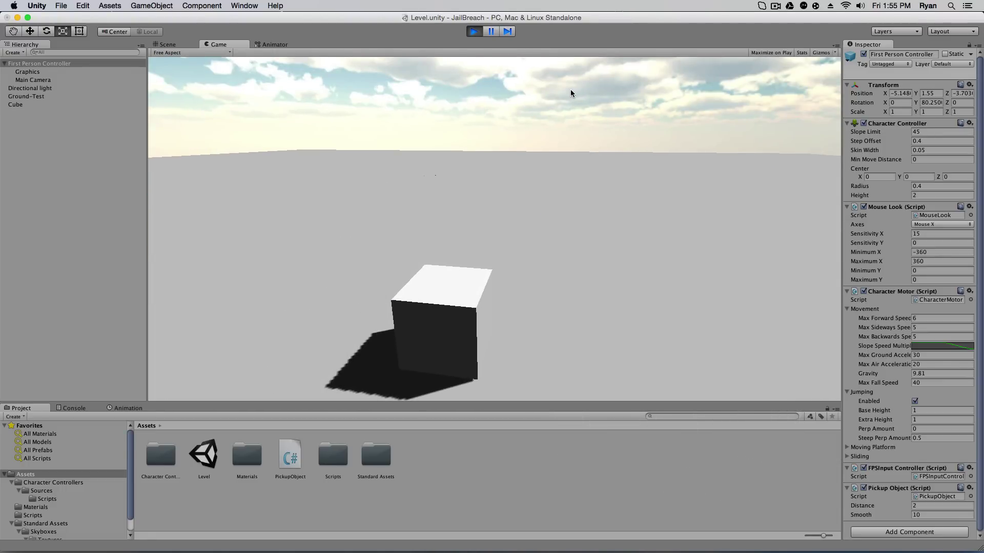
pyautogui.press('e')
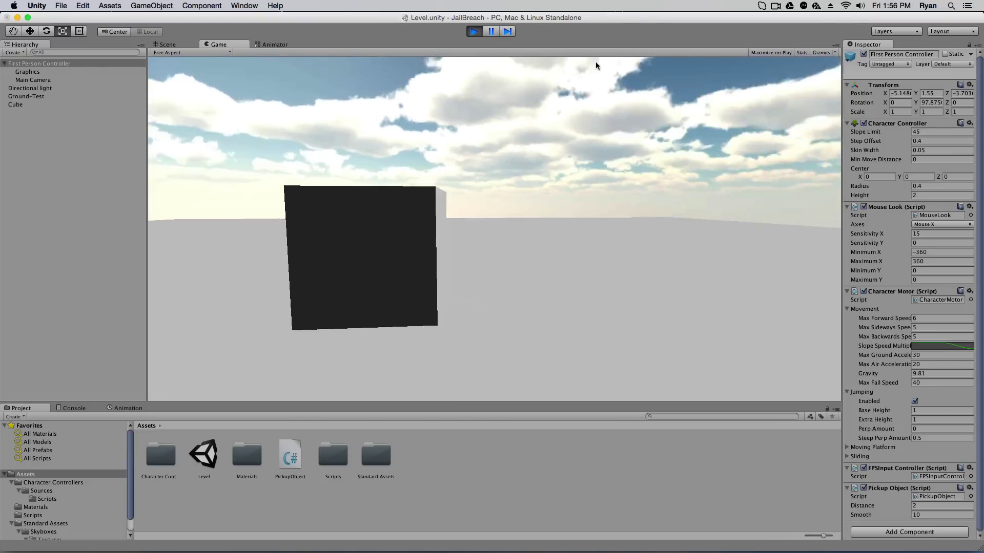
pyautogui.click(612, 36)
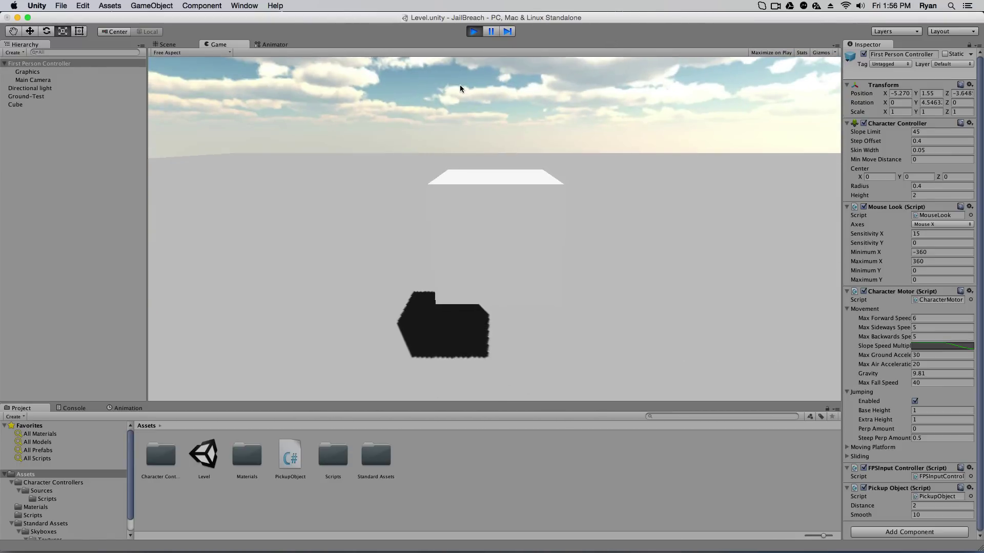